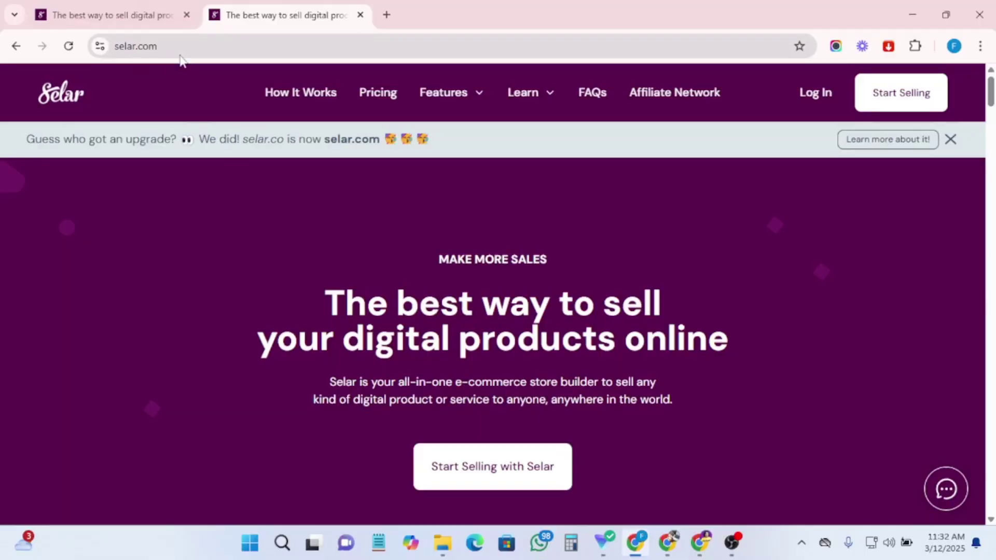
# Check the selar.com address in the address bar, then return to the Selar homepage.
pyautogui.click(167, 49)
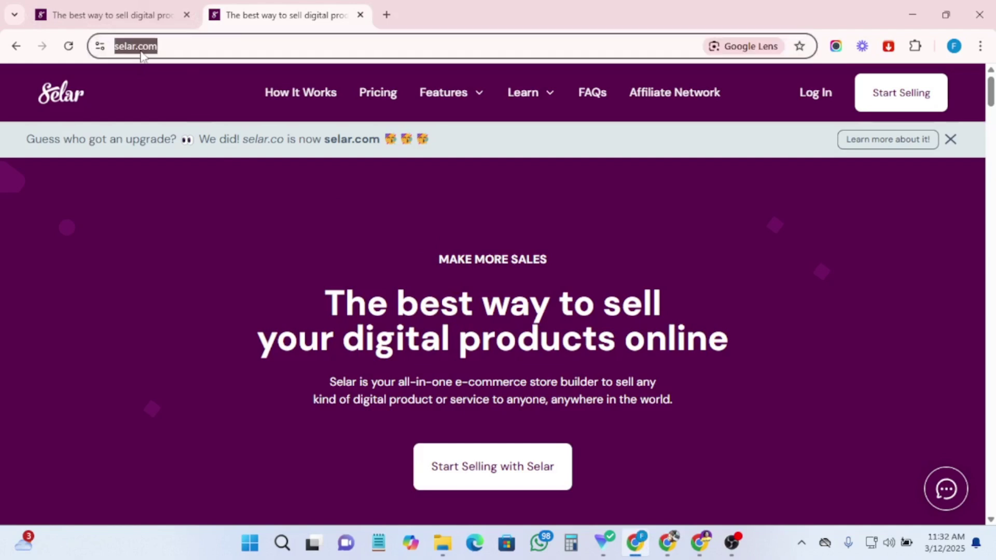
pyautogui.click(204, 200)
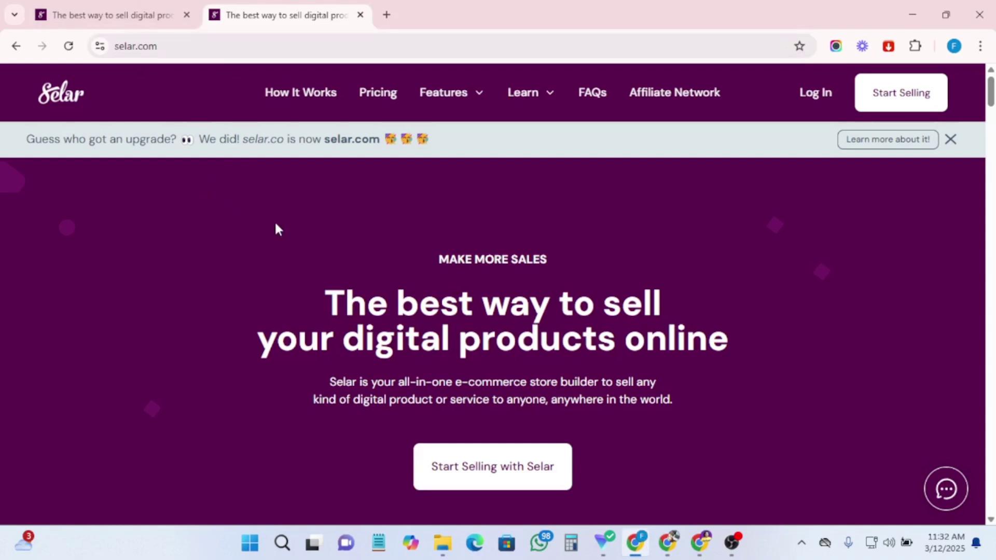
# Go from Affiliate Network to Become an Affiliate and find the NGN 3,000/year plan card.
pyautogui.click(669, 98)
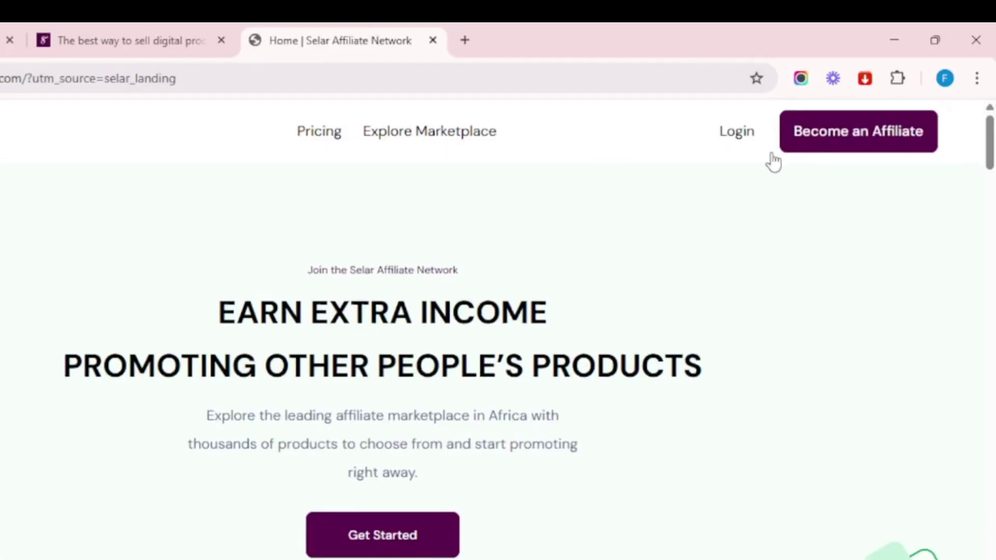
pyautogui.click(836, 147)
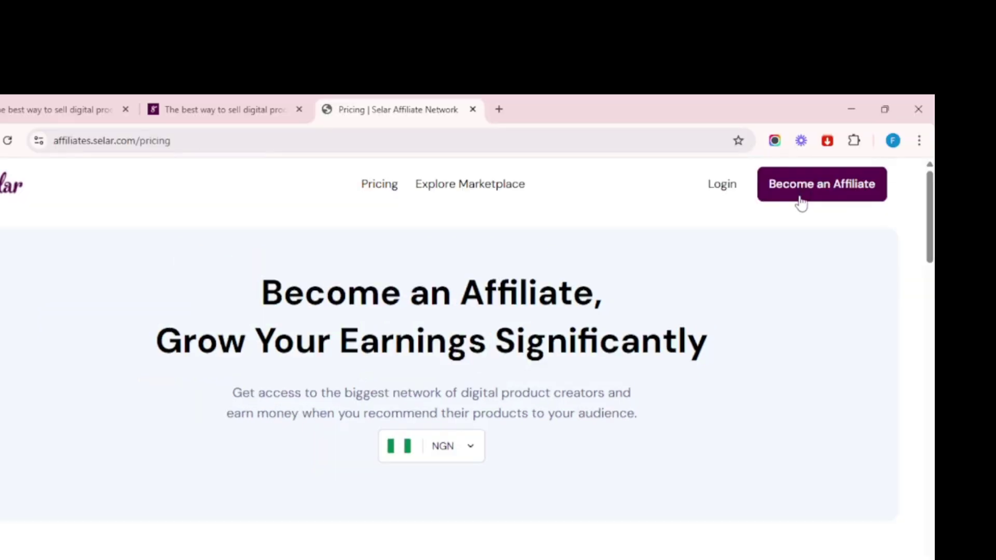
pyautogui.scroll(-7, 585, 431)
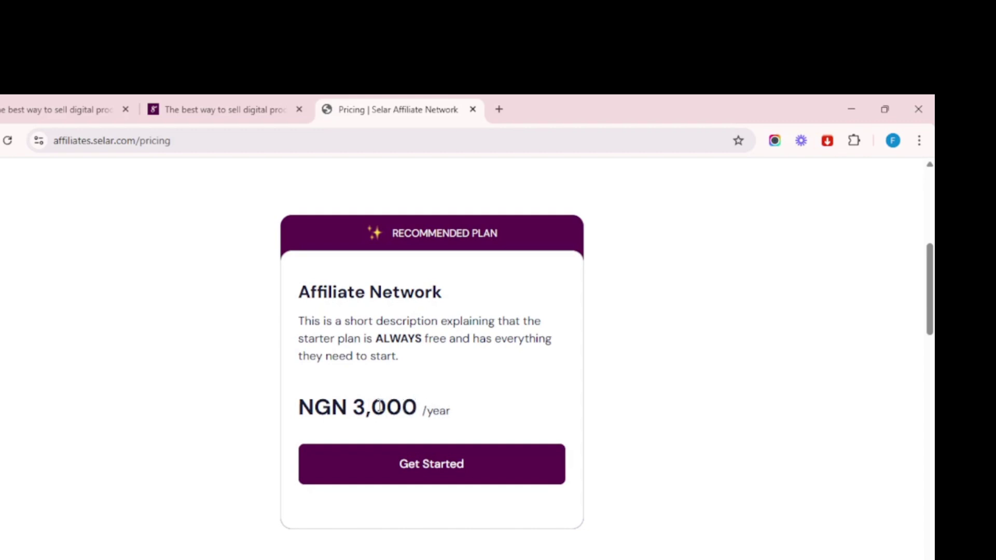
# Choose Get Started on the Affiliate Network plan and go from the login prompt to account creation.
pyautogui.click(417, 470)
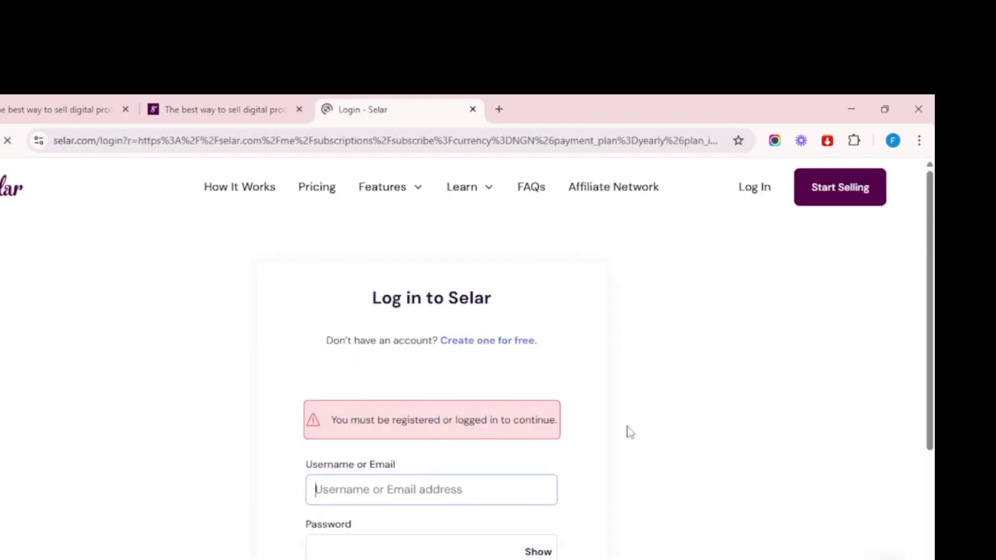
pyautogui.scroll(-3, 626, 432)
pyautogui.scroll(1, 645, 380)
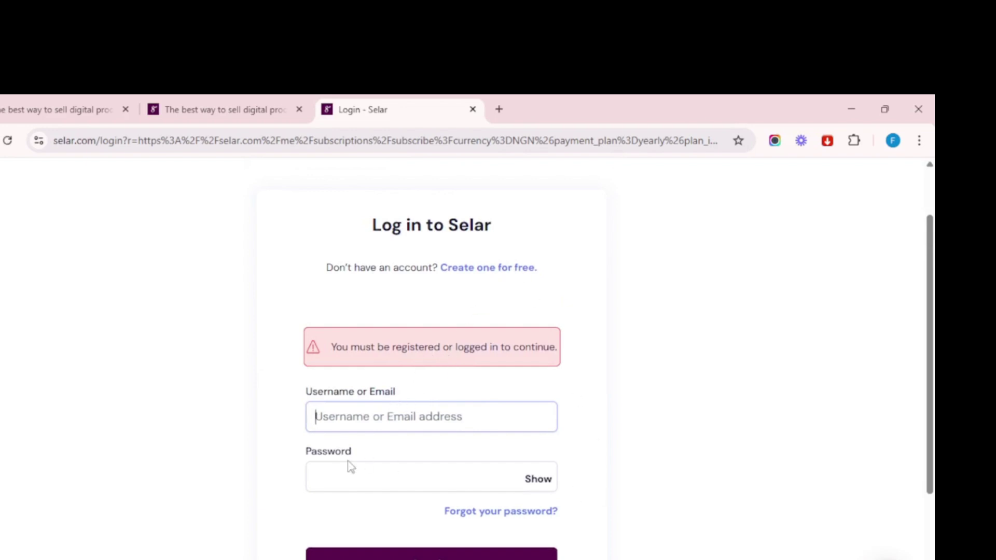
pyautogui.click(470, 270)
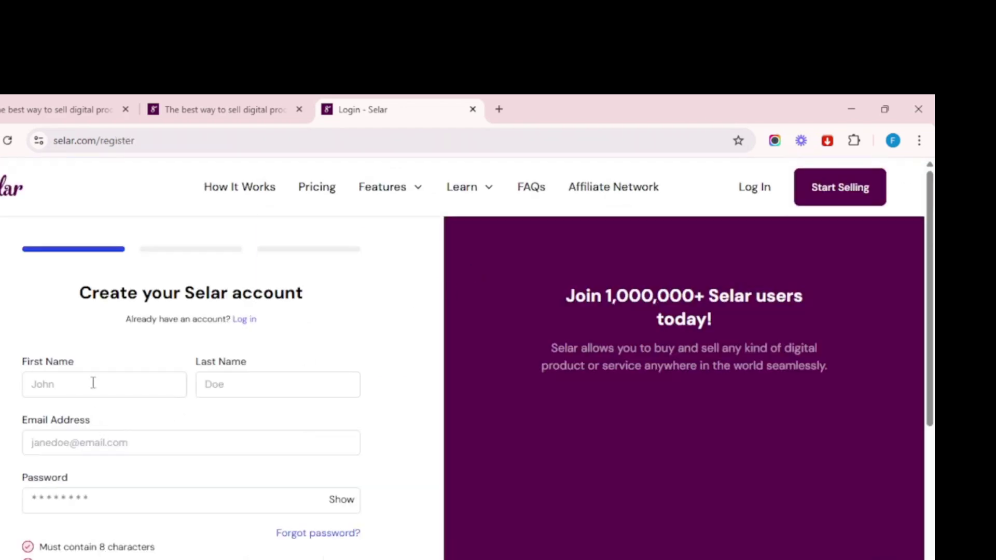
# Enter the user's first and last name and pick the saved email address.
pyautogui.click(93, 383)
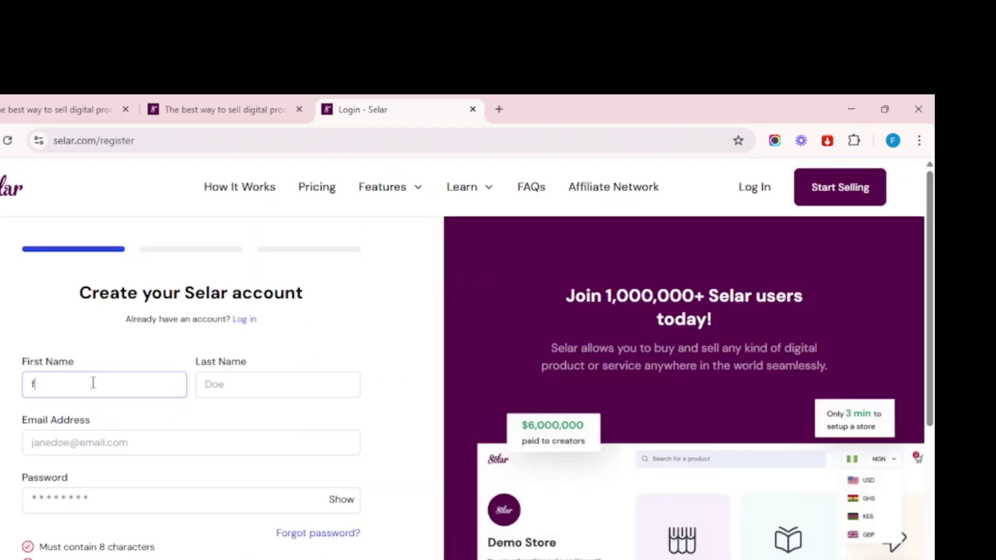
pyautogui.click(278, 391)
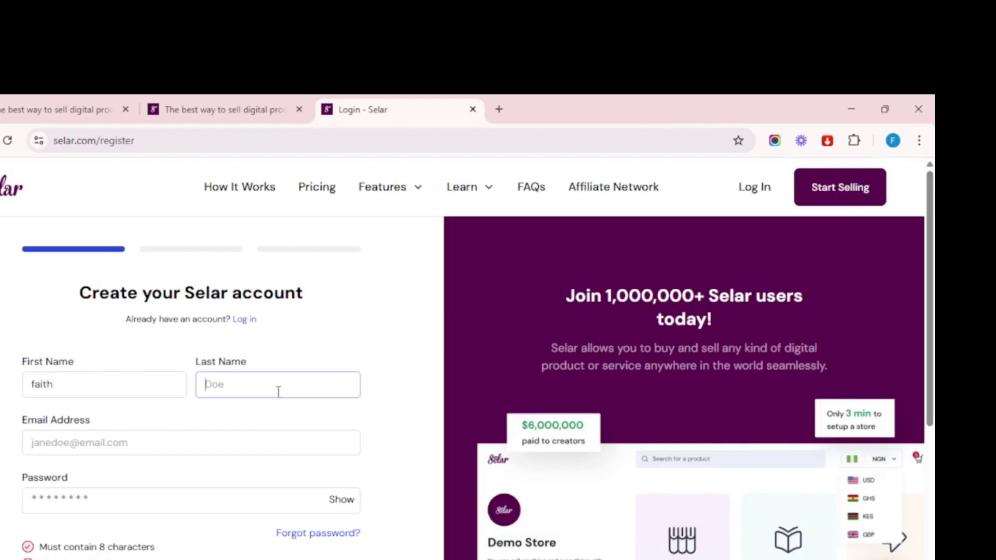
pyautogui.click(139, 442)
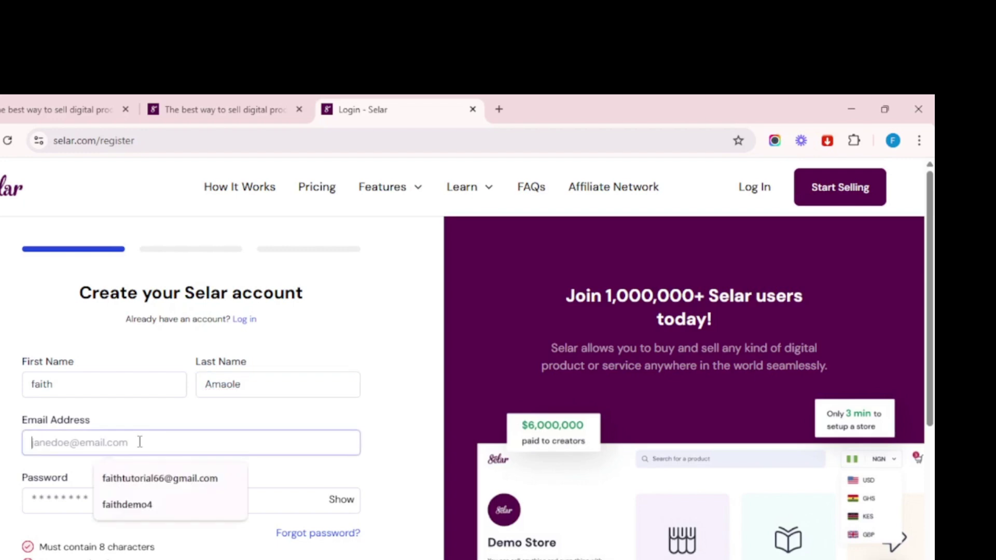
pyautogui.click(126, 478)
pyautogui.scroll(-3, 126, 465)
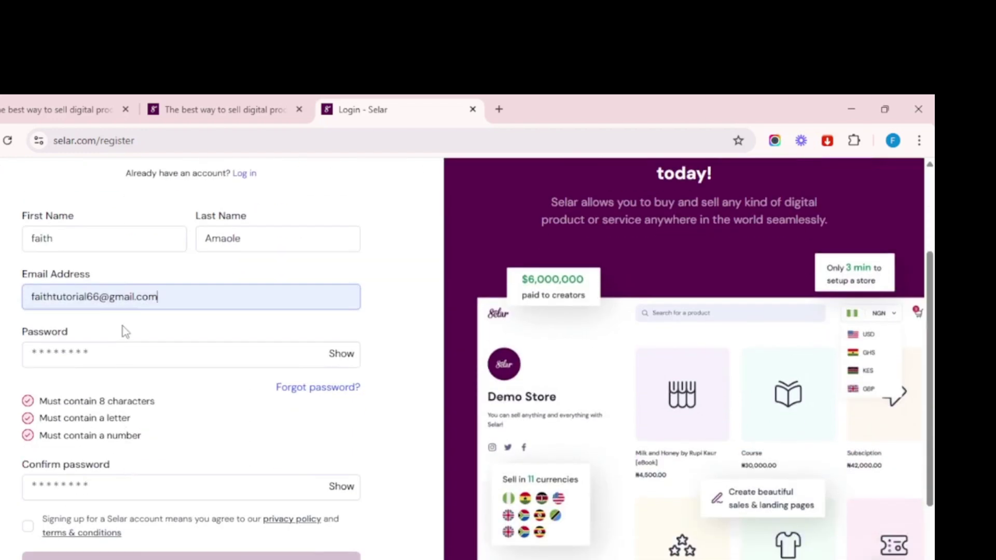
# Accept Chrome's generated strong password, agree to the terms, and submit the account form.
pyautogui.click(86, 355)
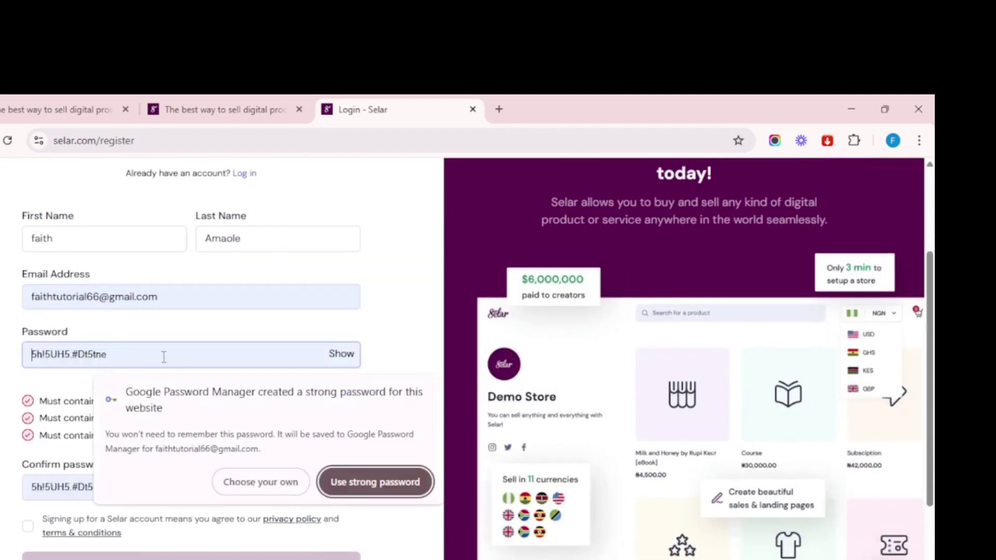
pyautogui.click(336, 354)
pyautogui.click(54, 349)
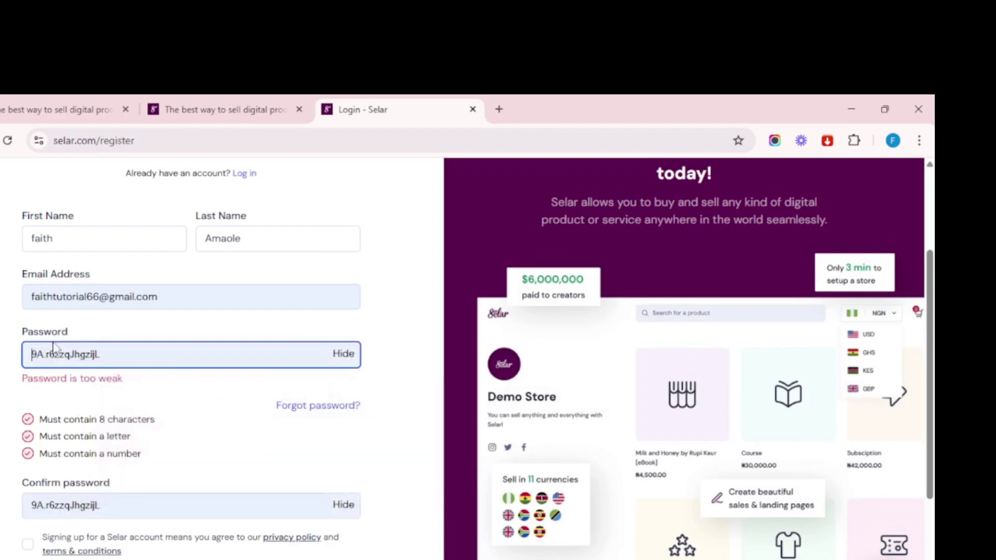
pyautogui.click(336, 477)
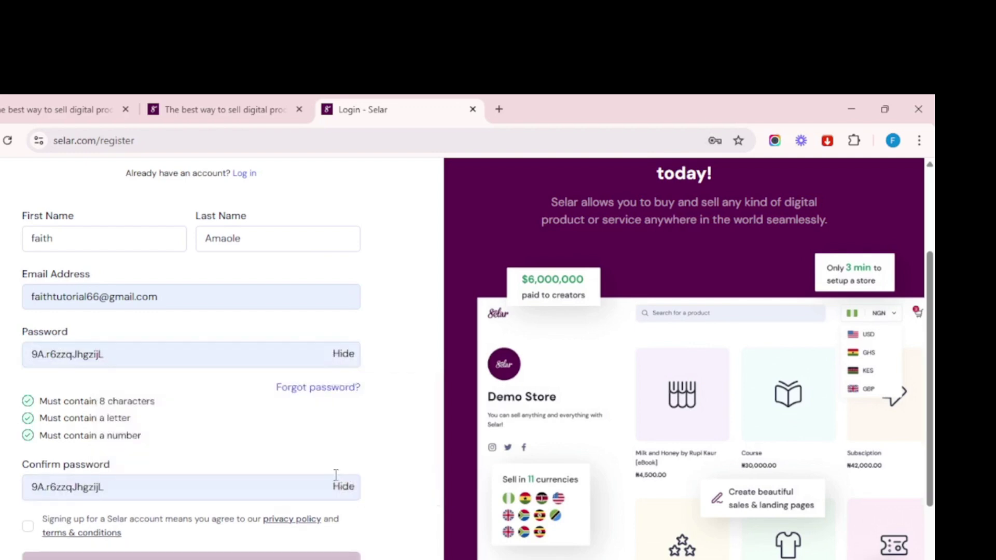
pyautogui.scroll(-3, 111, 445)
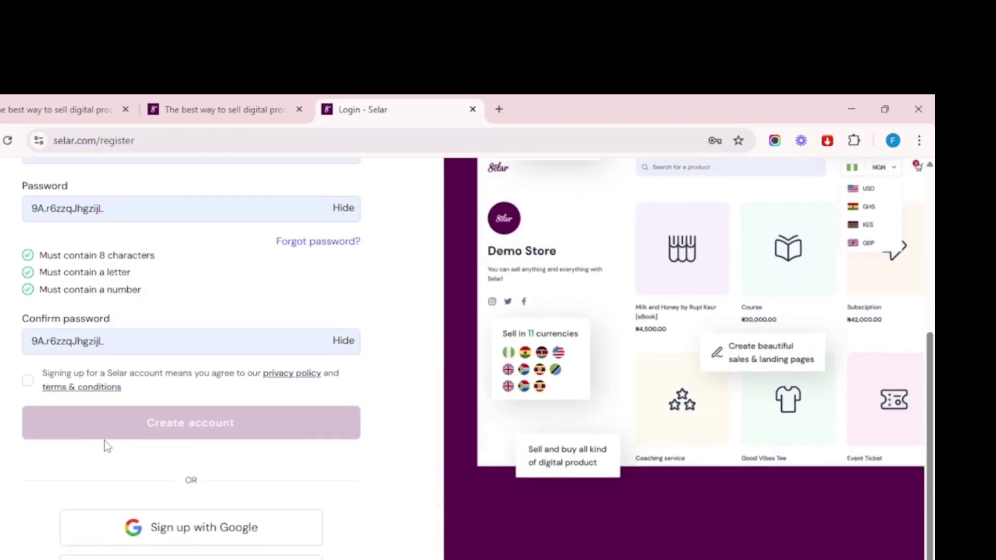
pyautogui.click(29, 381)
pyautogui.click(184, 423)
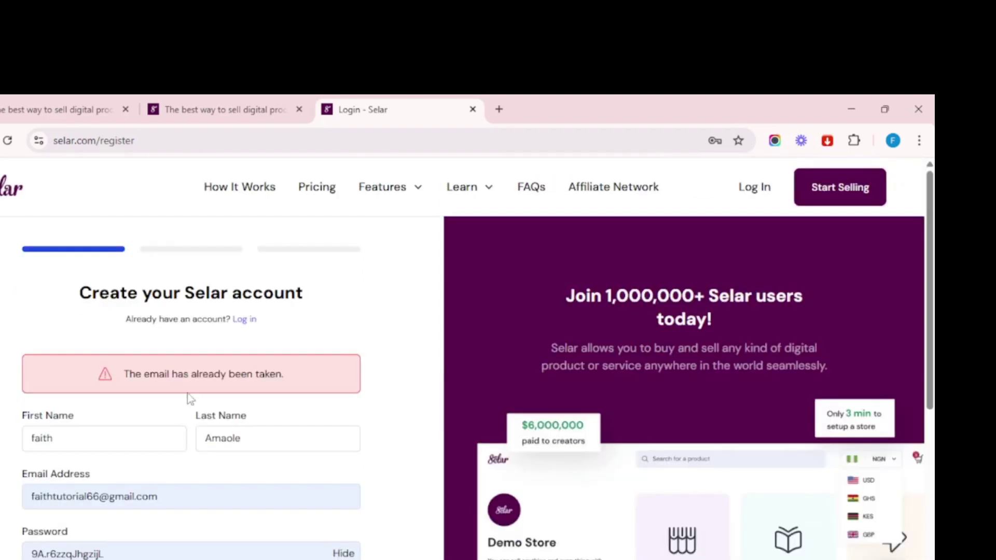
pyautogui.click(80, 499)
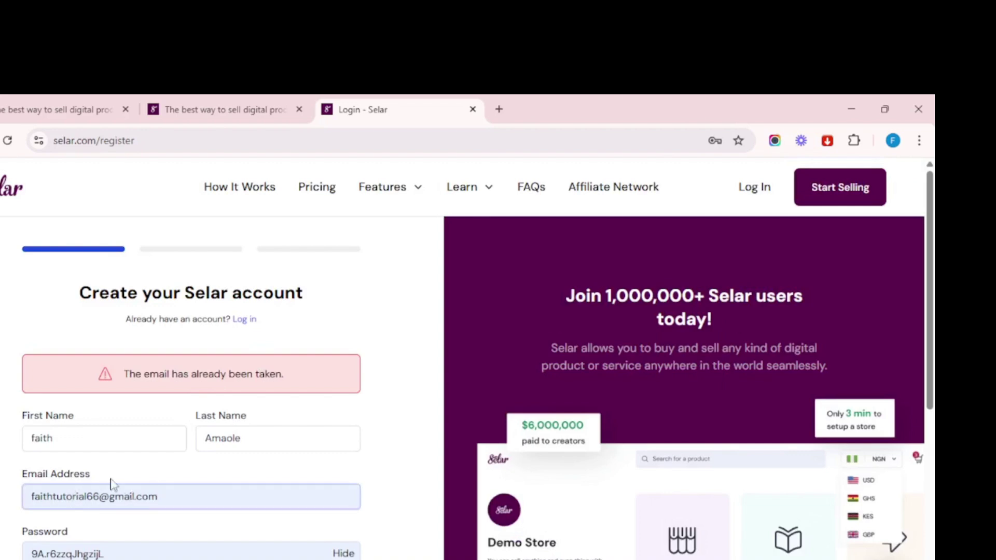
# Try logging in with the existing email and dismiss the password-saved notice.
pyautogui.scroll(-1, 196, 484)
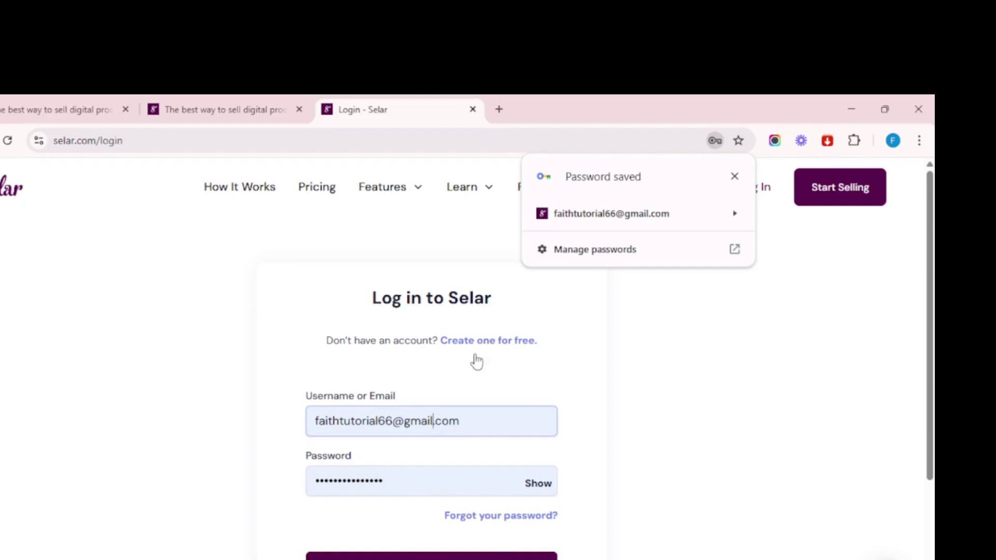
pyautogui.click(431, 556)
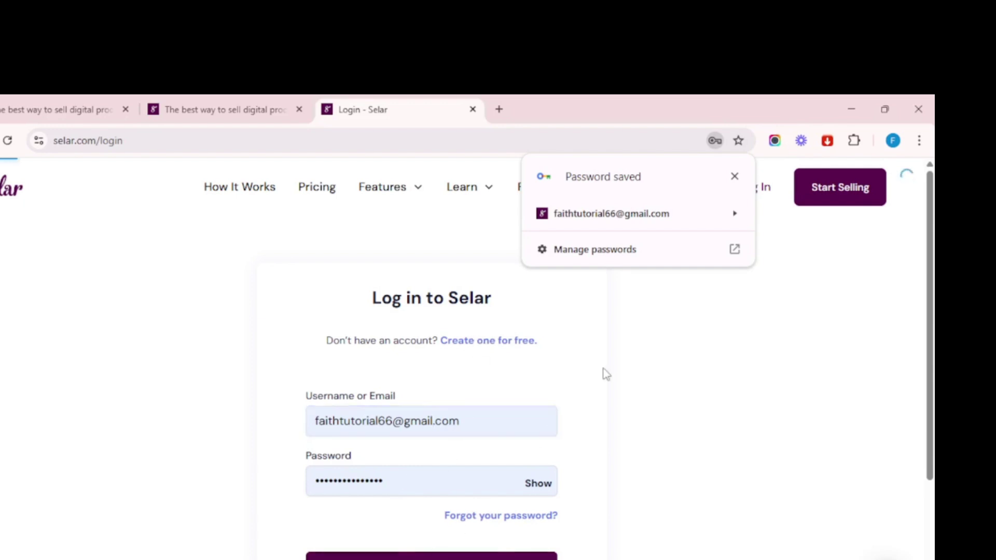
pyautogui.click(735, 177)
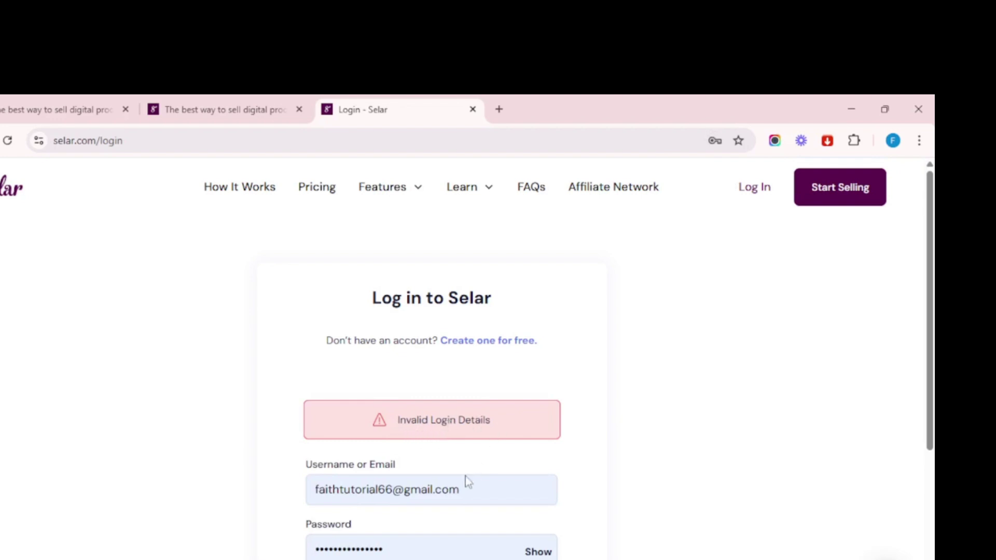
# Return to the registration form, mask the passwords, and agree to the terms.
pyautogui.click(472, 344)
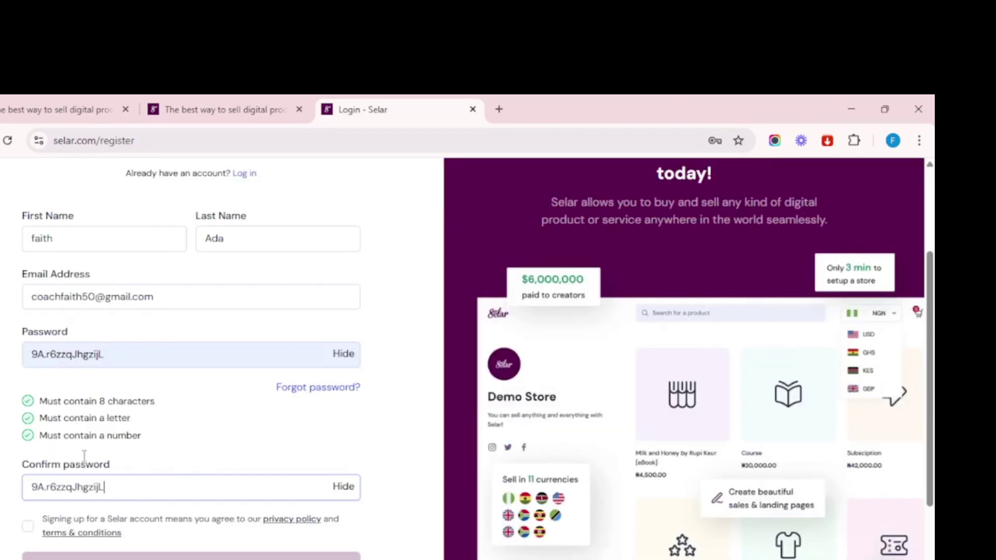
pyautogui.click(342, 487)
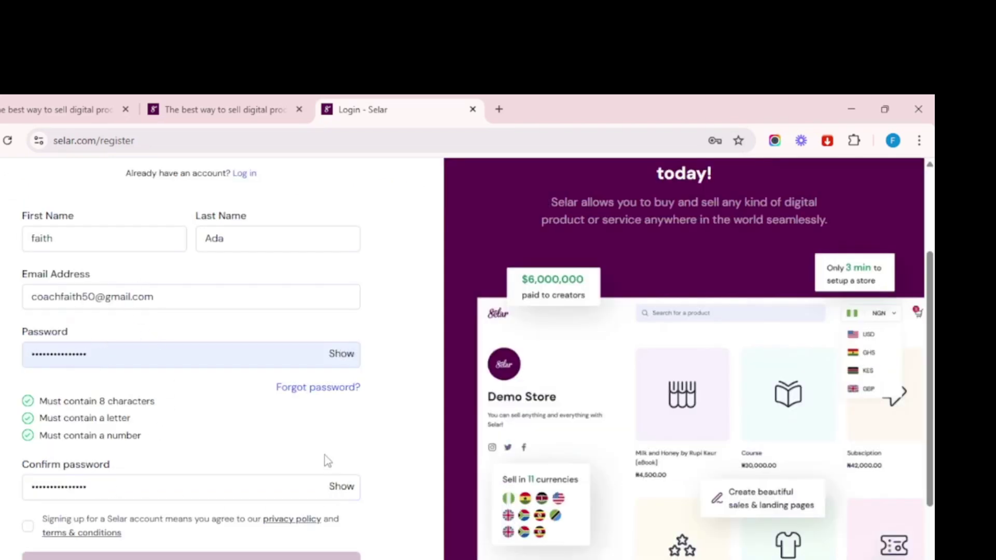
pyautogui.scroll(-1, 140, 498)
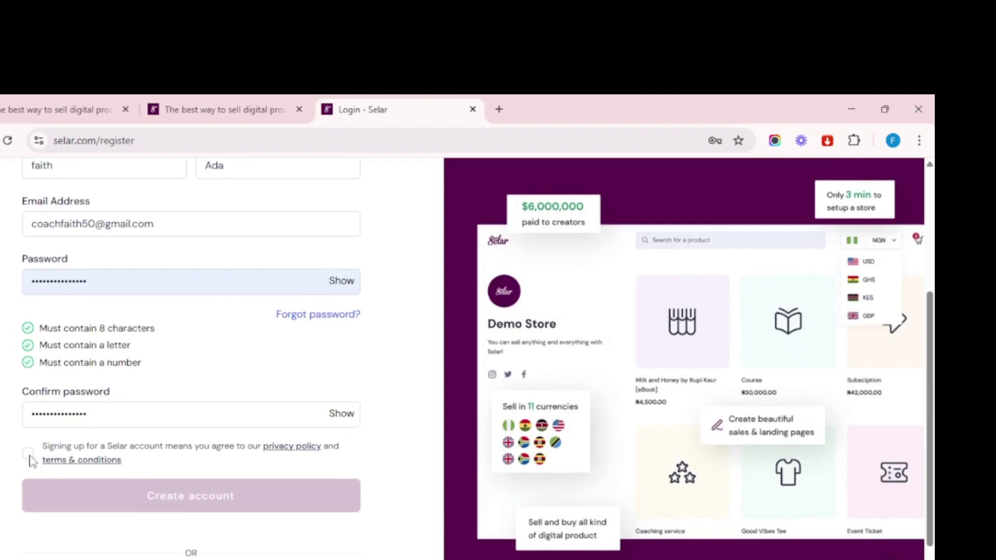
pyautogui.click(28, 454)
# Create the account, save its password in the browser, and choose the affiliate marketer profile.
pyautogui.click(205, 505)
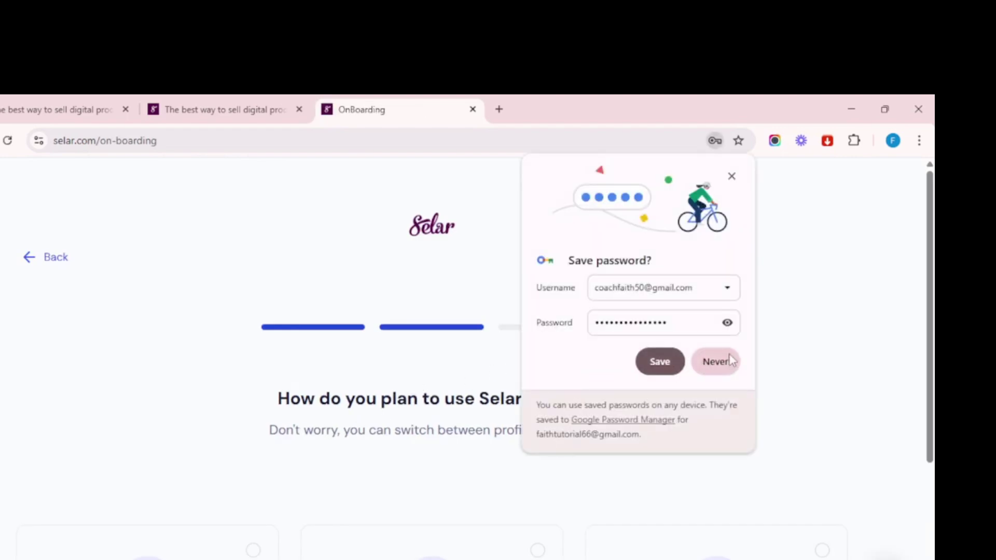
pyautogui.click(663, 364)
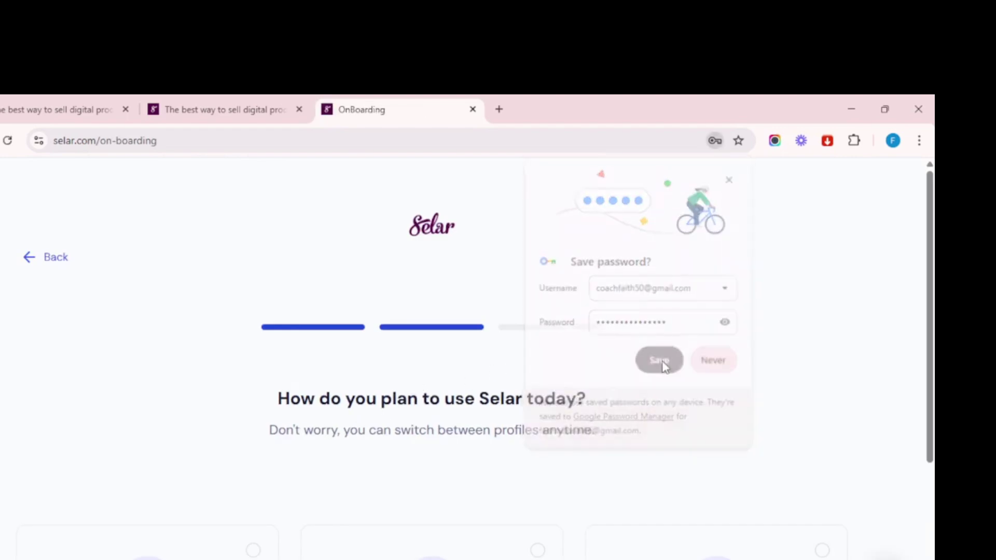
pyautogui.scroll(-4, 556, 435)
pyautogui.scroll(4, 556, 435)
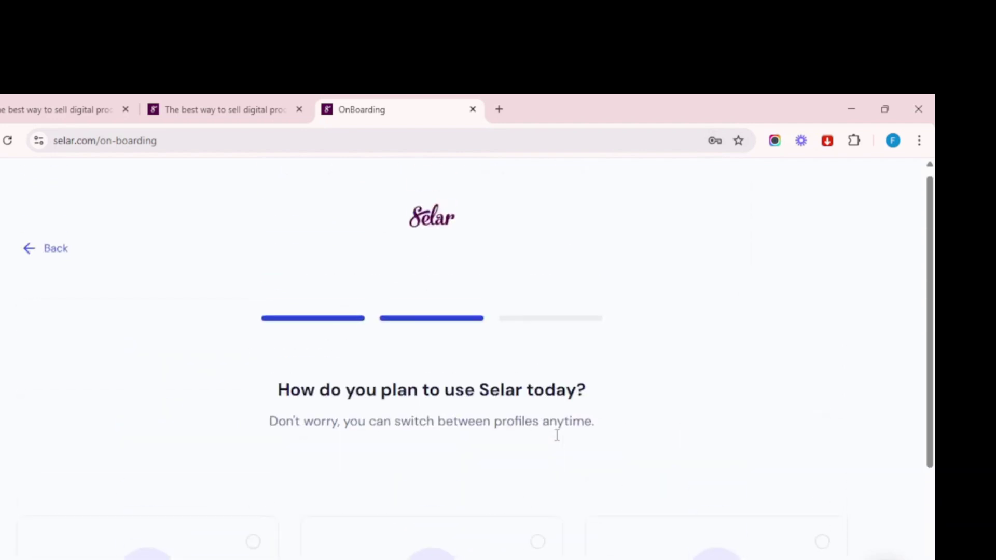
pyautogui.scroll(-3, 556, 435)
pyautogui.scroll(-1, 327, 440)
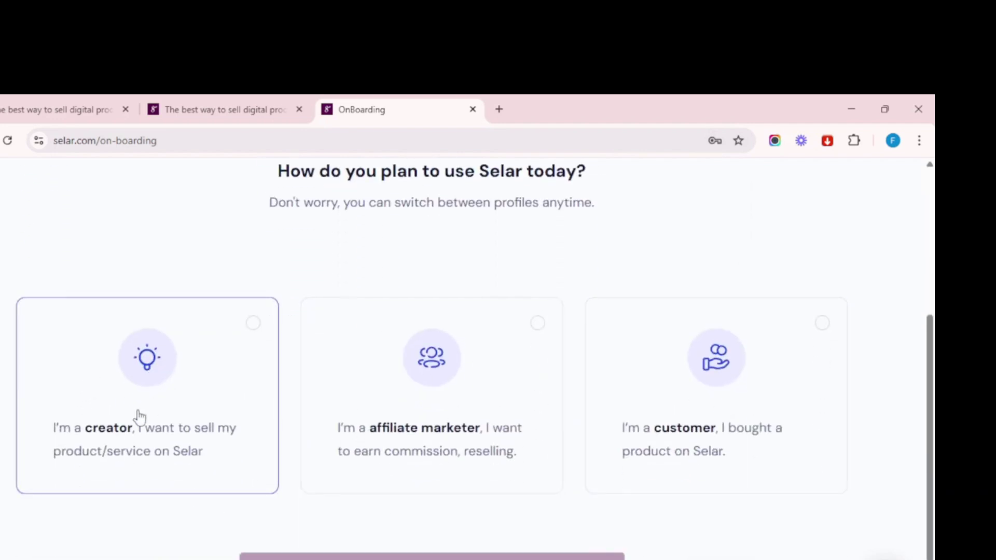
pyautogui.click(532, 327)
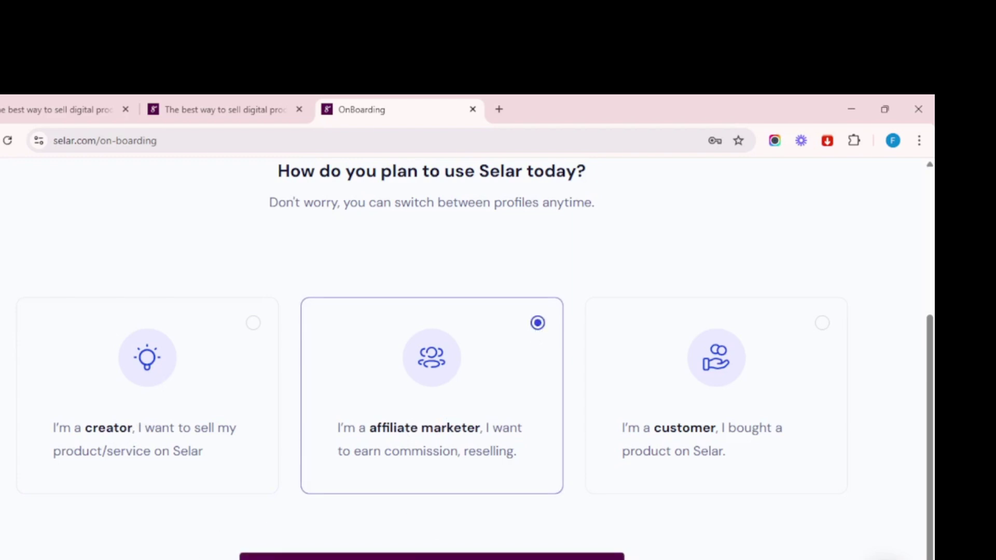
pyautogui.click(431, 557)
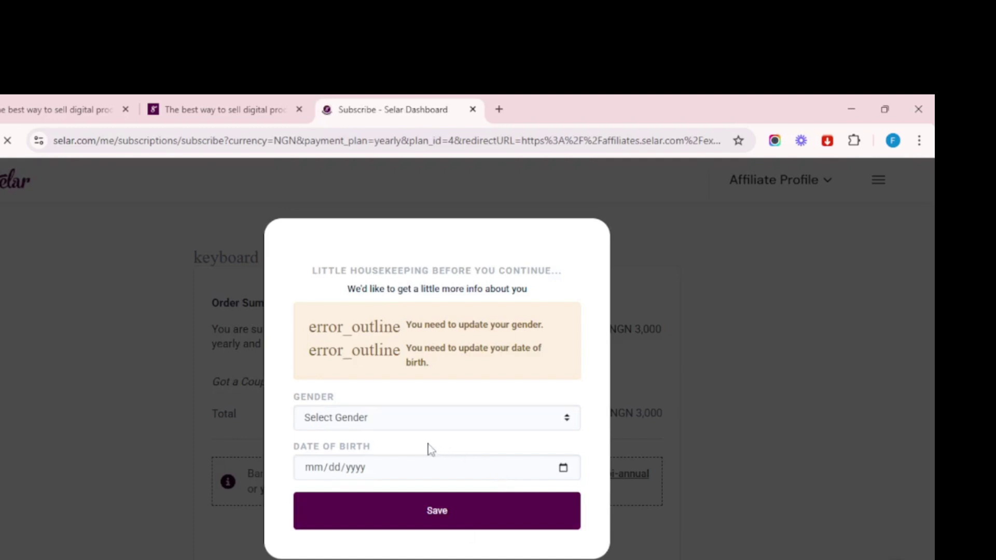
# Set the gender to Female, enter the date of birth, and save the profile details.
pyautogui.click(361, 413)
pyautogui.click(330, 452)
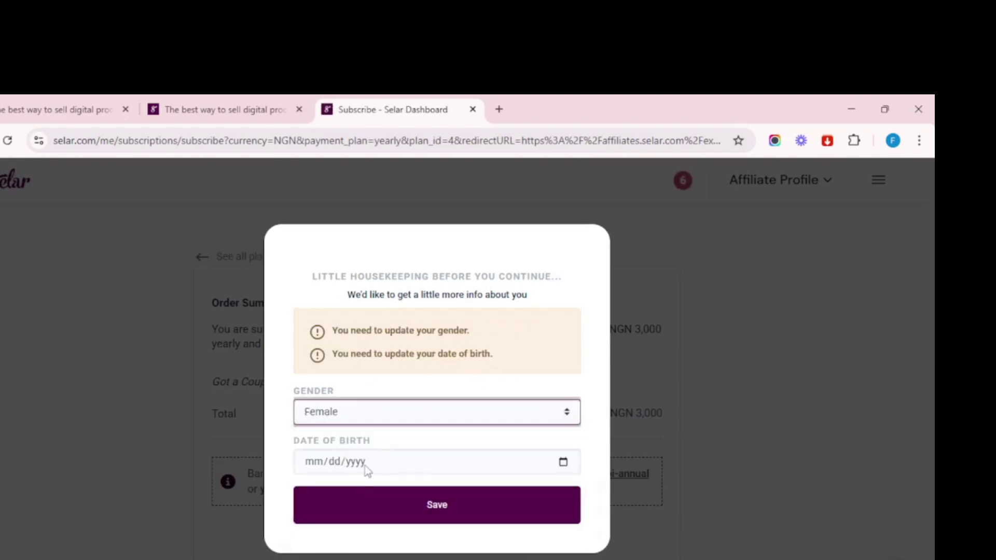
pyautogui.click(365, 462)
pyautogui.click(314, 461)
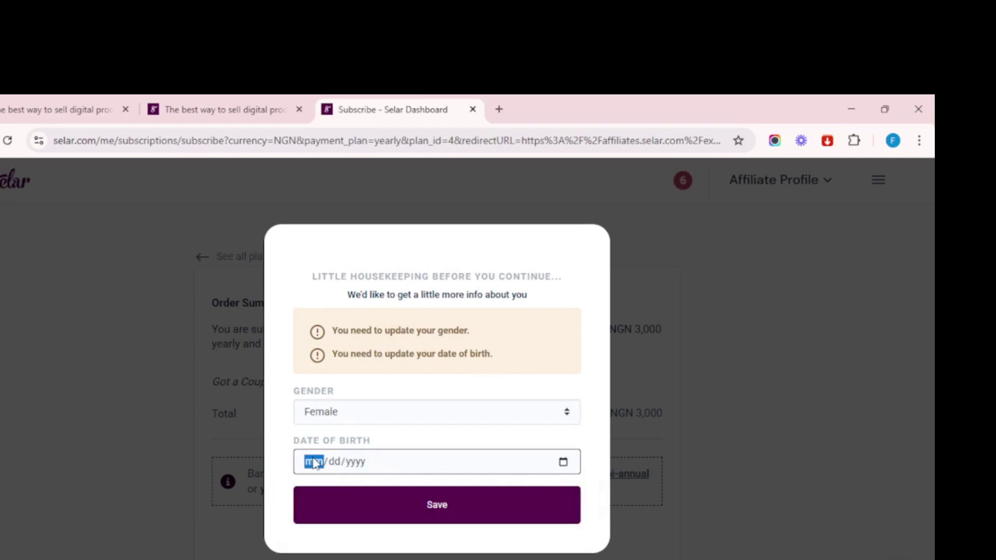
pyautogui.write('01/00/yyyy')
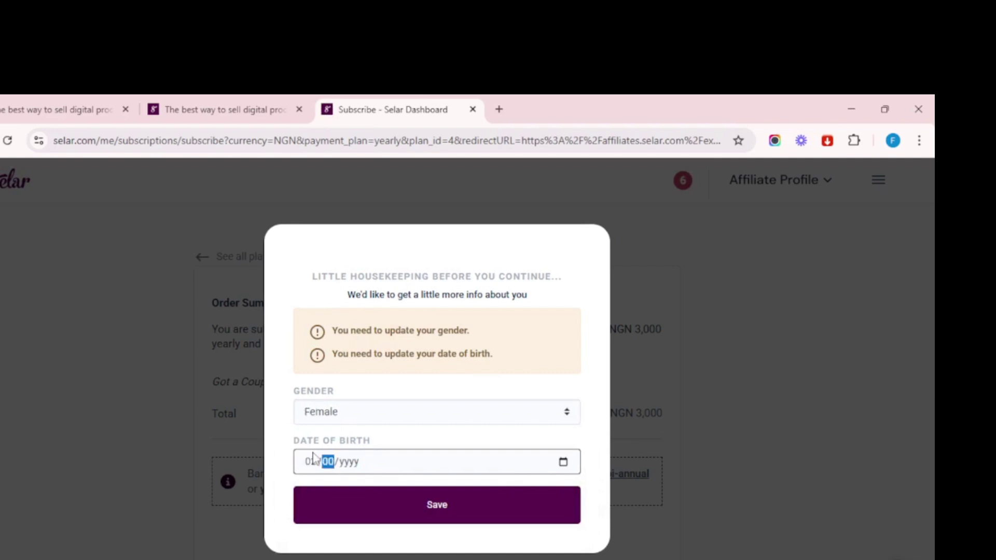
pyautogui.write('4')
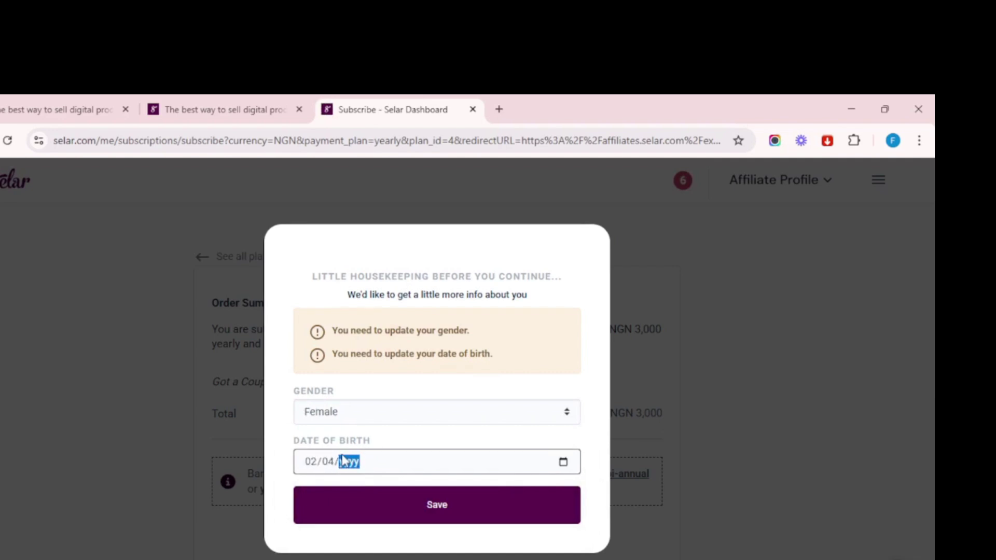
pyautogui.write('1990')
pyautogui.click(438, 506)
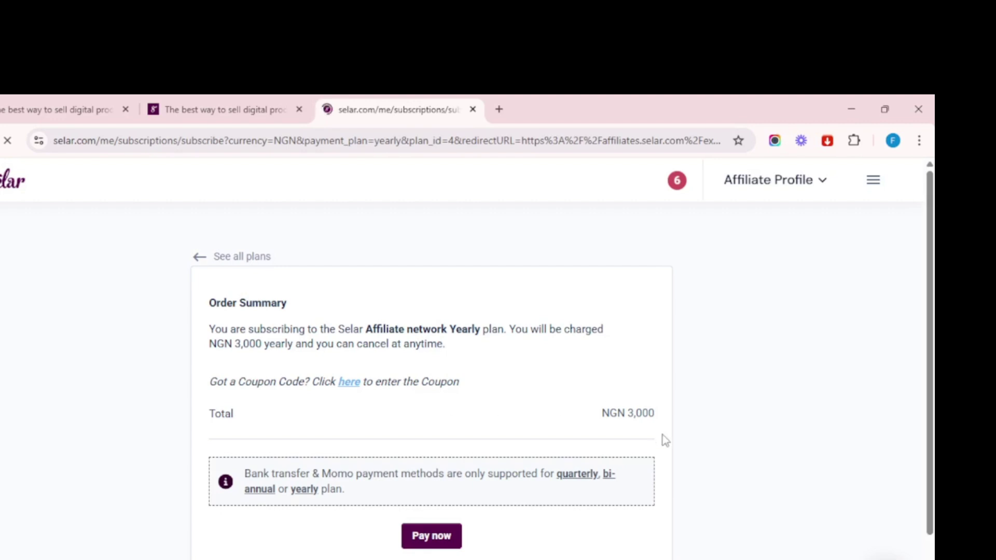
# Pay NGN 3,000 for the yearly plan by Paystack bank transfer and copy the account number.
pyautogui.scroll(-3, 390, 418)
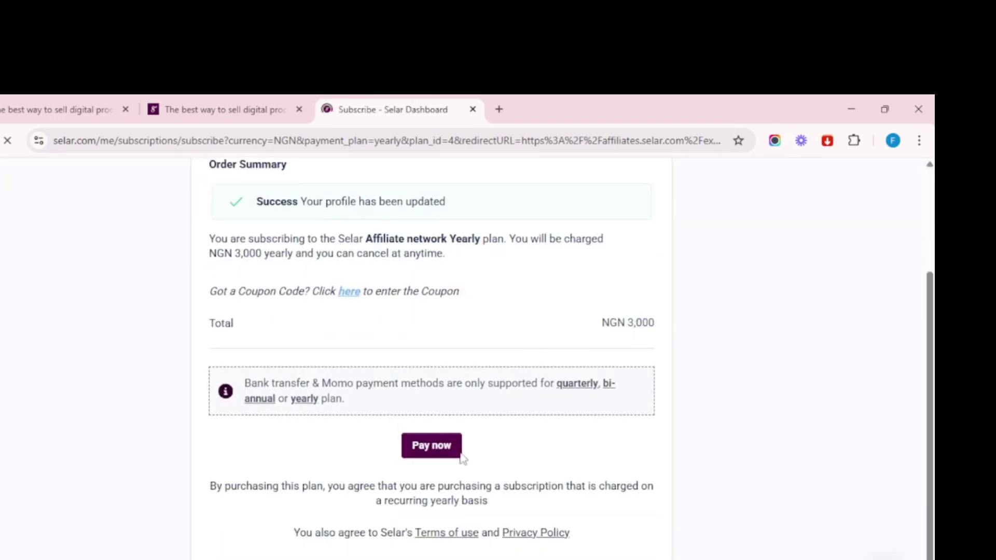
pyautogui.click(435, 448)
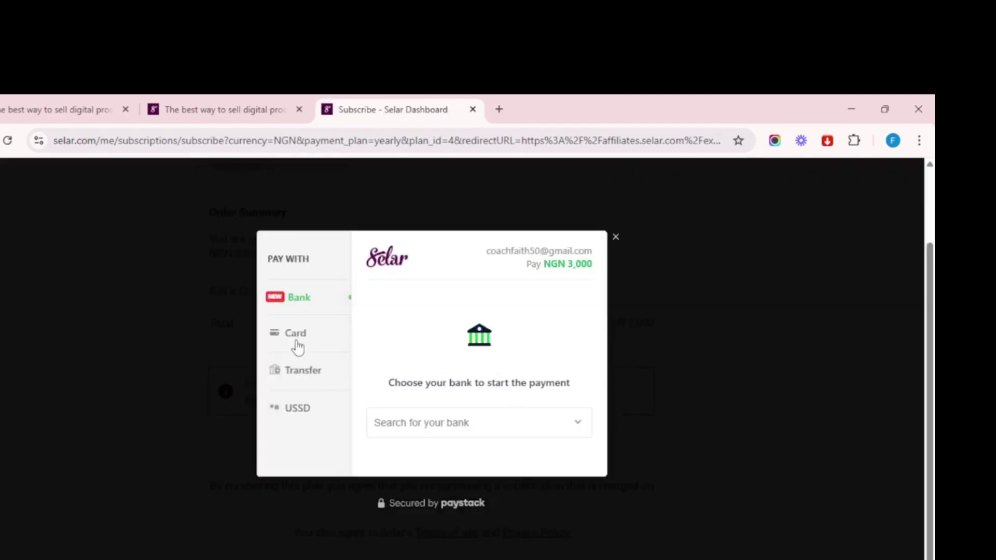
pyautogui.click(298, 374)
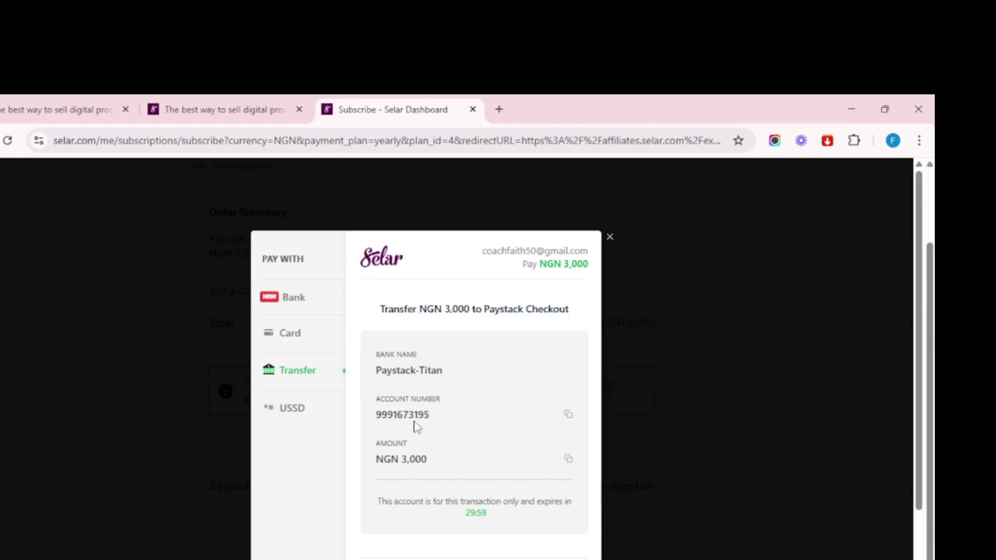
pyautogui.click(569, 415)
pyautogui.scroll(-3, 489, 441)
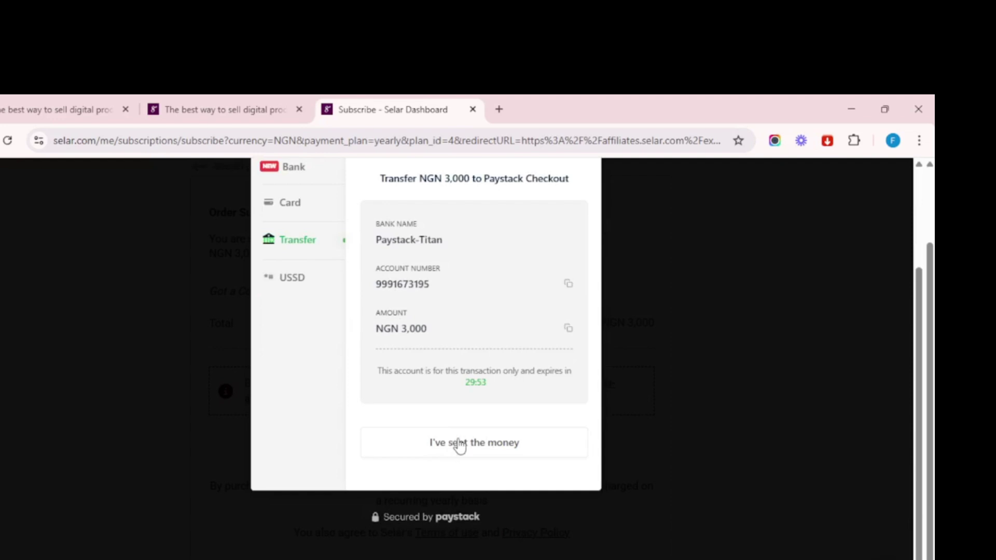
pyautogui.scroll(2, 459, 446)
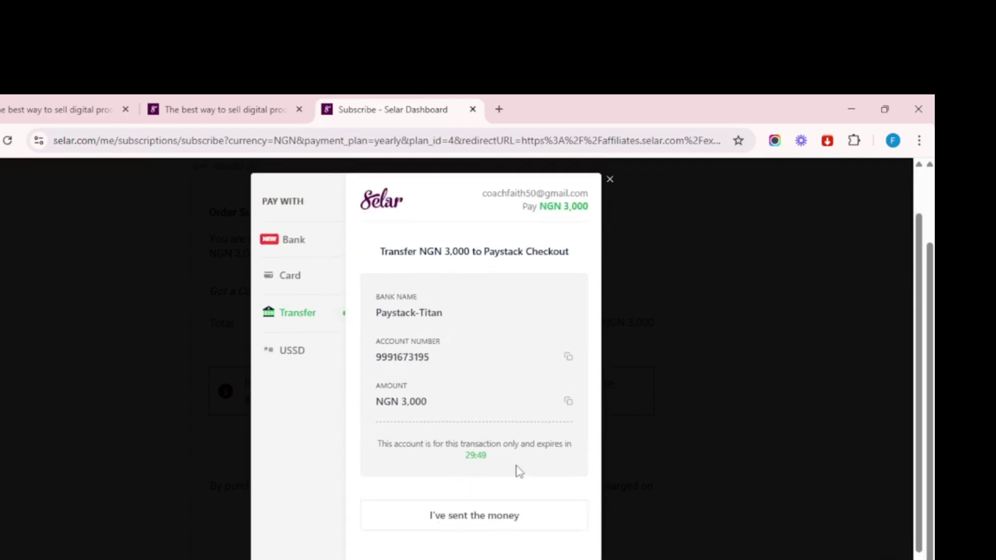
pyautogui.scroll(1, 515, 469)
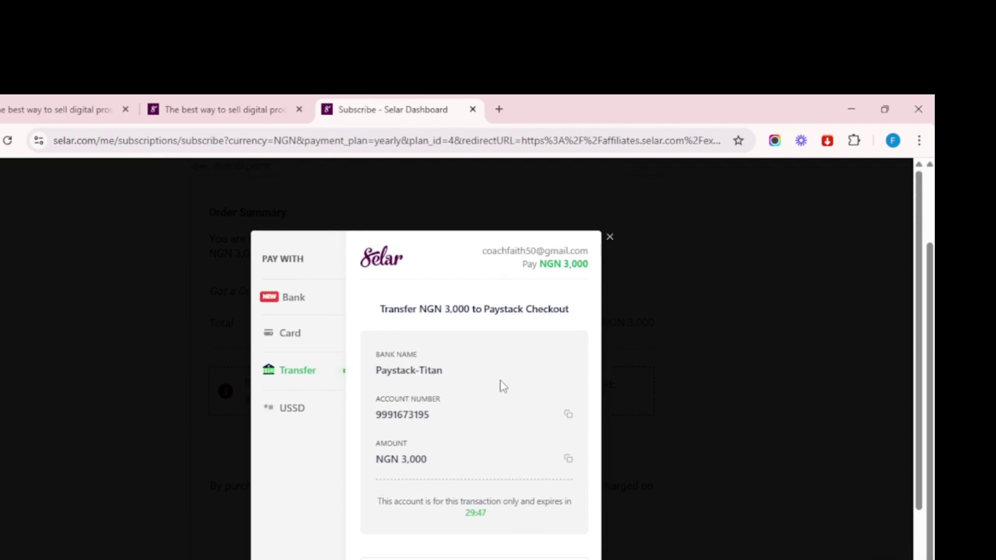
pyautogui.scroll(-2, 497, 405)
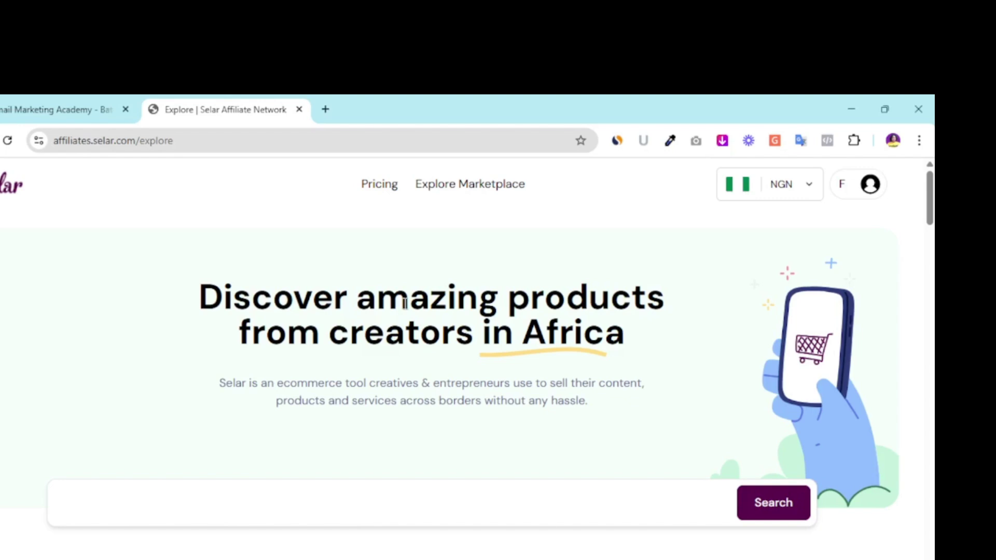
# Scroll through Featured and Latest Products to the Easy Ways to Make Money Online card.
pyautogui.scroll(-2, 413, 294)
pyautogui.scroll(2, 421, 279)
pyautogui.scroll(-4, 421, 279)
pyautogui.scroll(4, 418, 282)
pyautogui.scroll(-7, 496, 416)
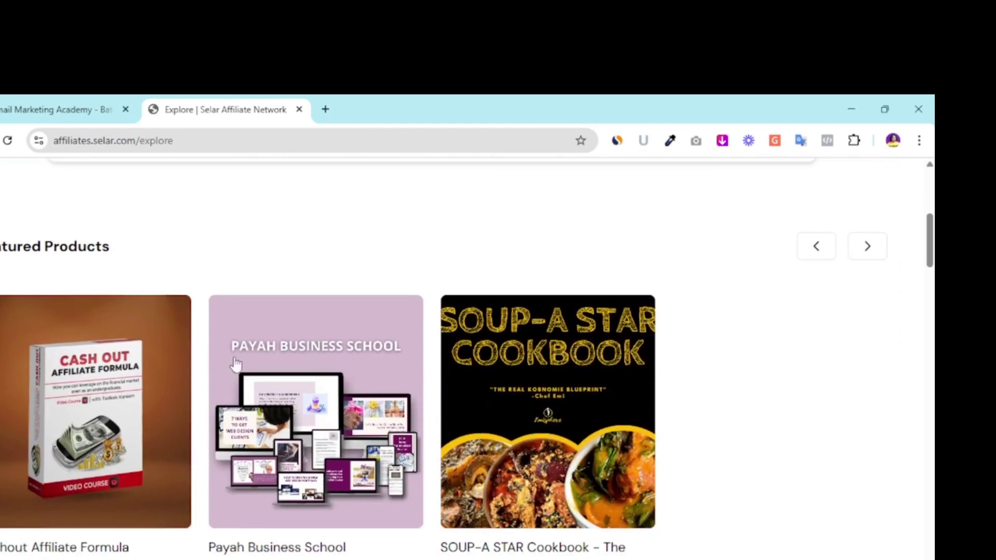
pyautogui.scroll(-1, 447, 396)
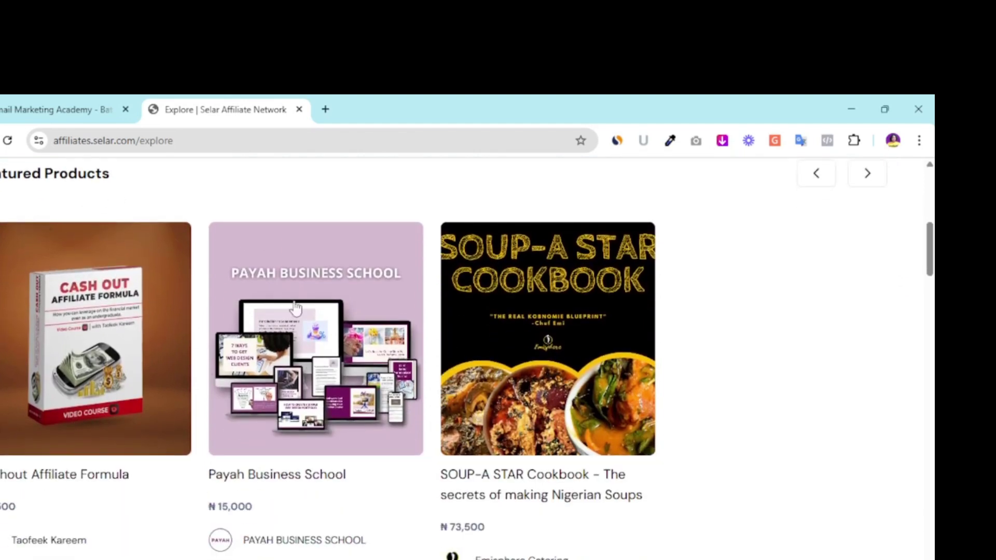
pyautogui.scroll(-7, 307, 455)
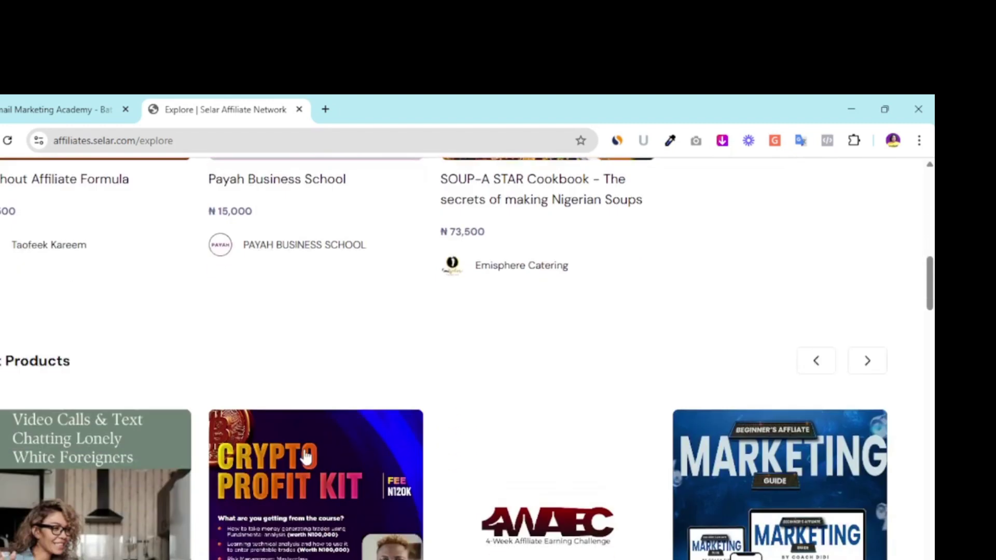
pyautogui.scroll(-2, 62, 352)
pyautogui.scroll(2, 2, 309)
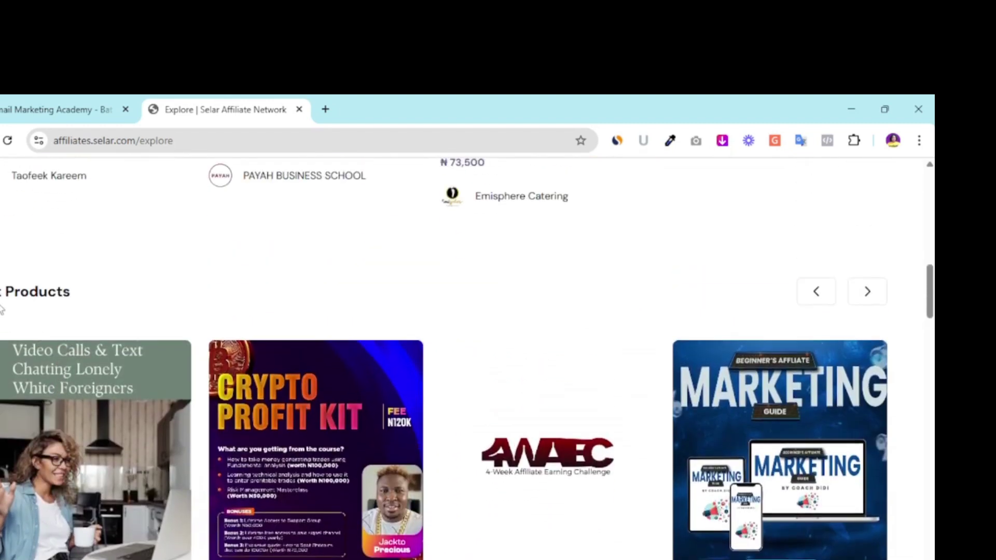
pyautogui.scroll(-3, 156, 327)
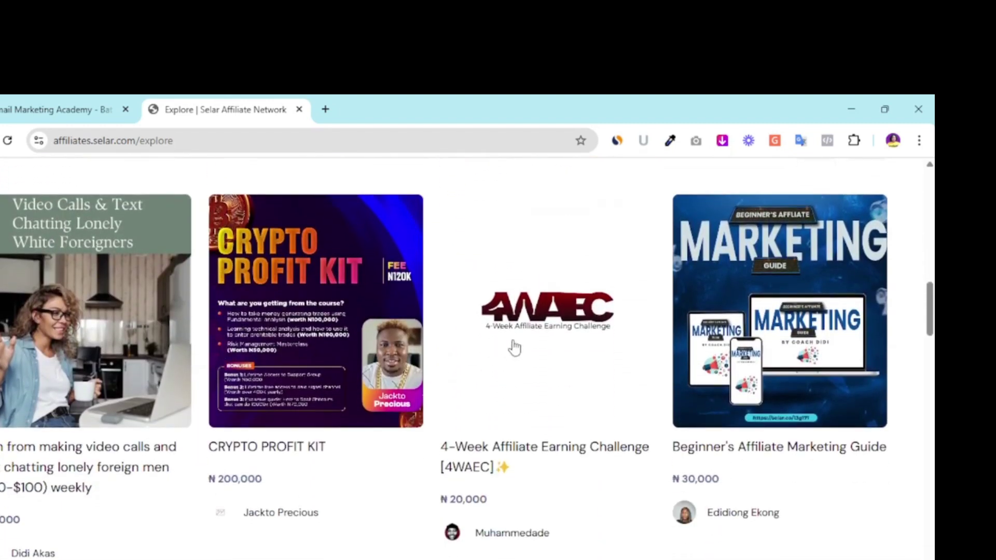
pyautogui.scroll(-8, 385, 450)
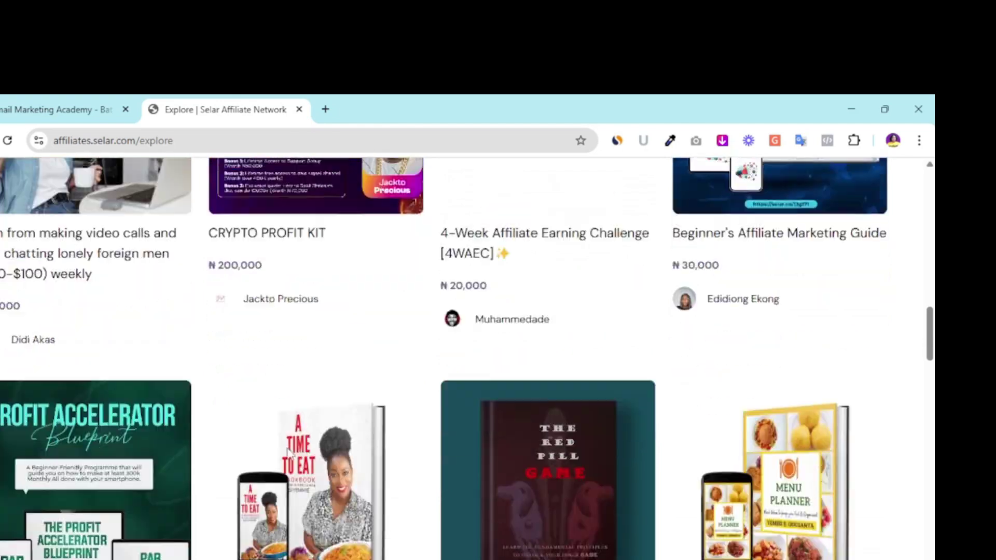
pyautogui.scroll(-4, 286, 451)
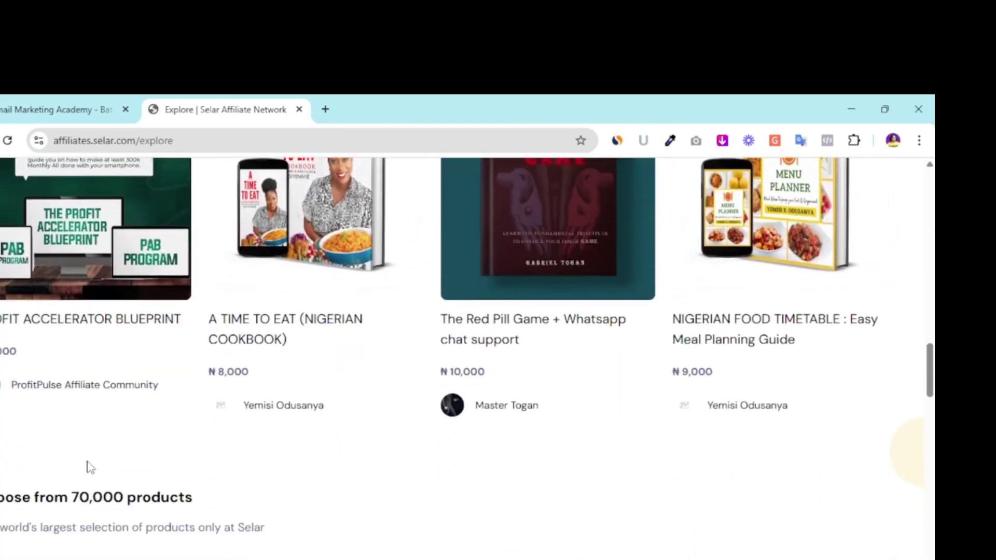
pyautogui.scroll(-17, 129, 457)
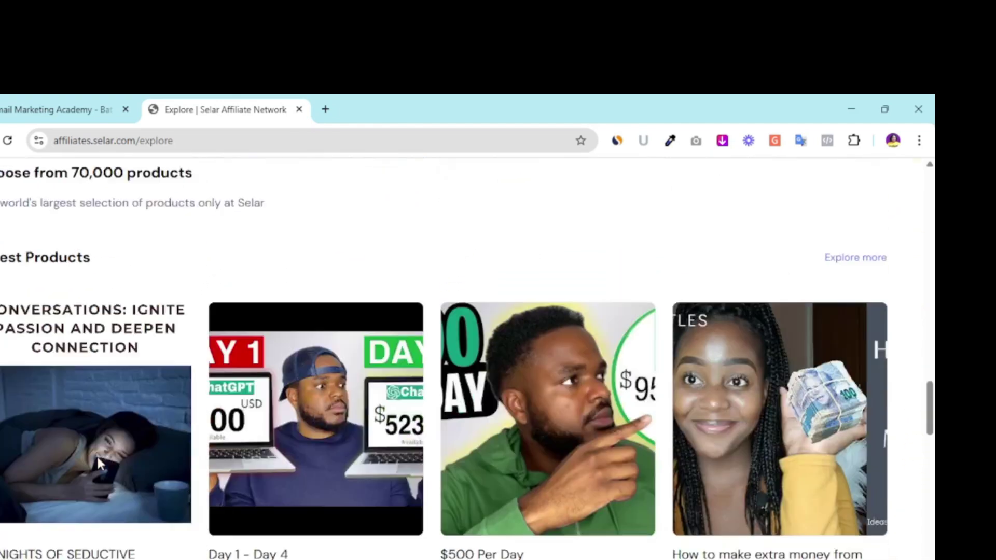
pyautogui.scroll(18, 231, 473)
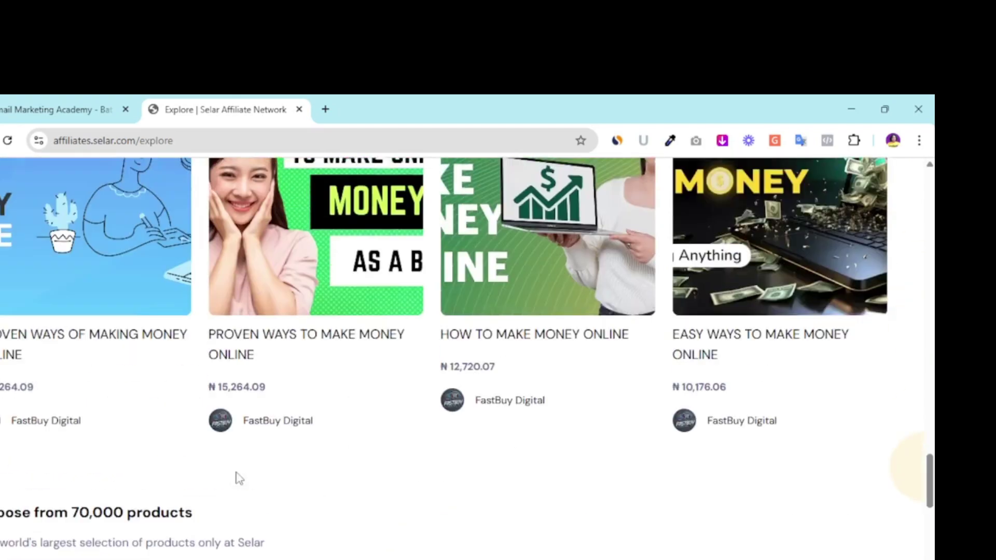
pyautogui.scroll(11, 275, 418)
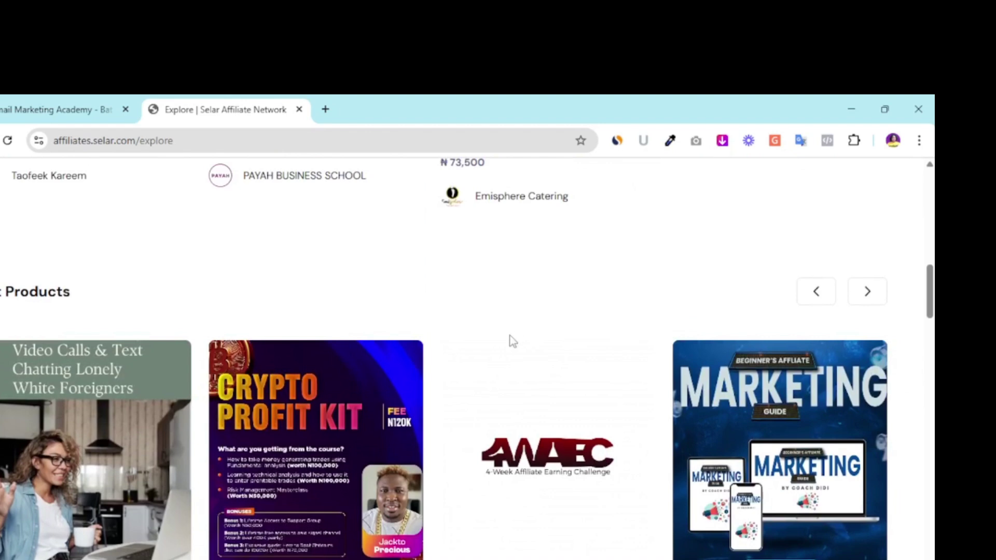
pyautogui.scroll(4, 500, 350)
pyautogui.scroll(1, 500, 350)
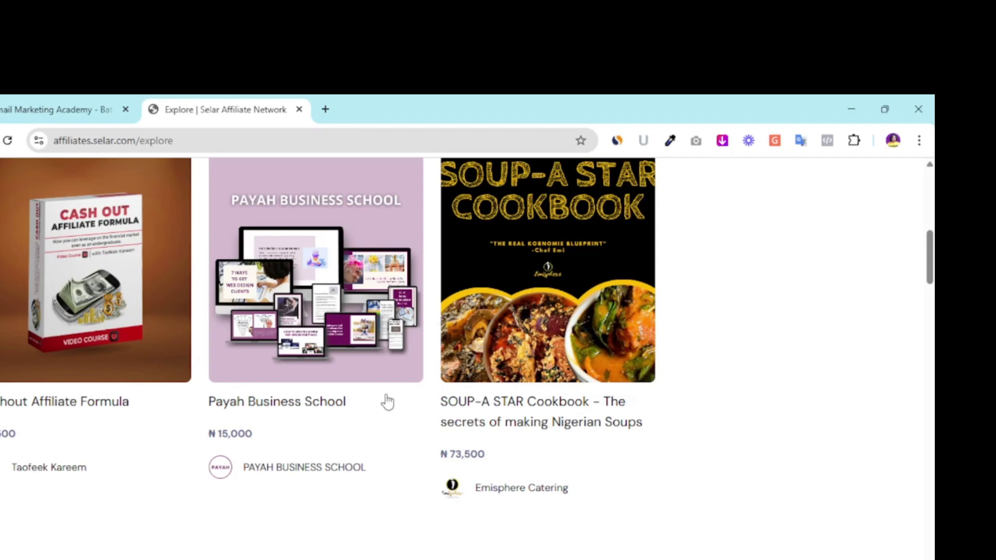
pyautogui.scroll(4, 382, 399)
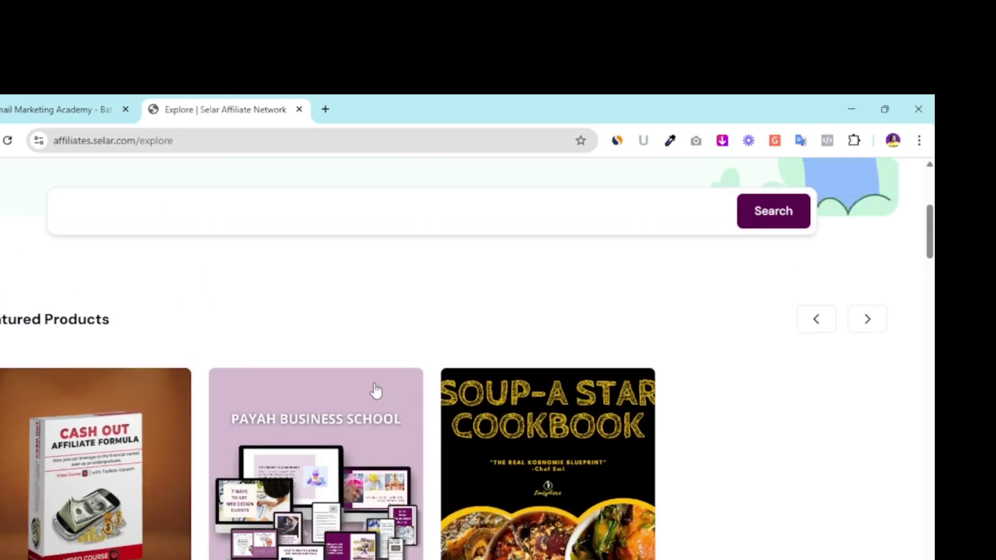
pyautogui.scroll(-3, 273, 349)
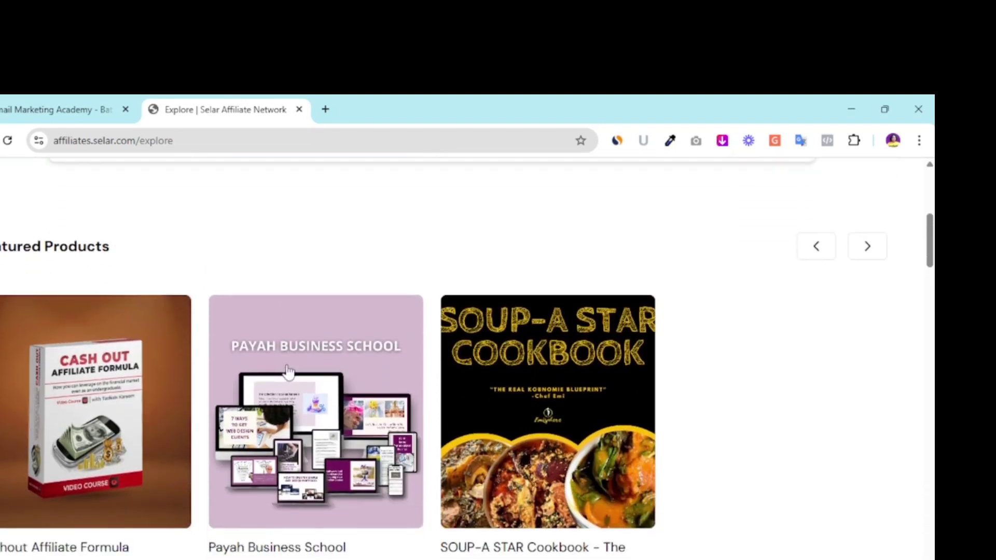
pyautogui.scroll(-7, 386, 395)
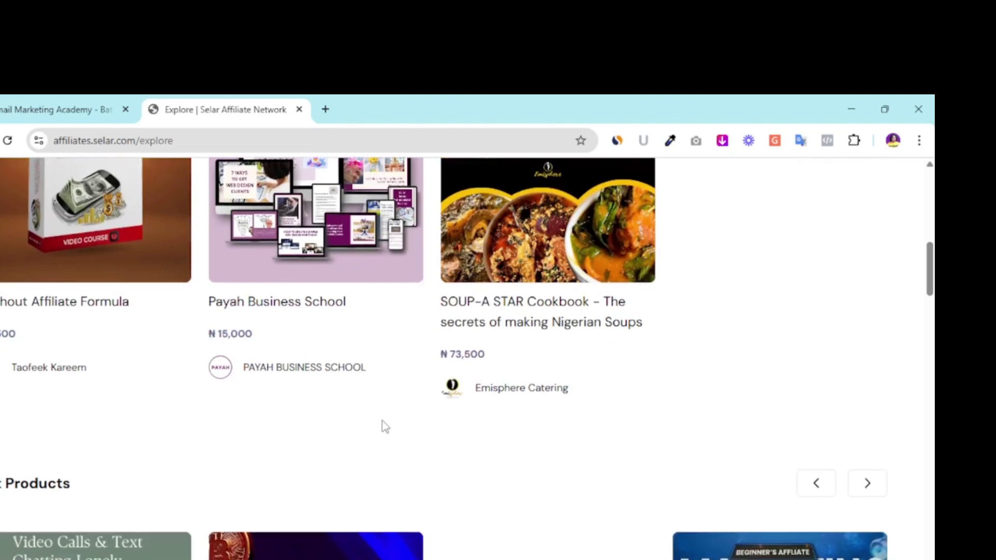
pyautogui.scroll(-7, 418, 412)
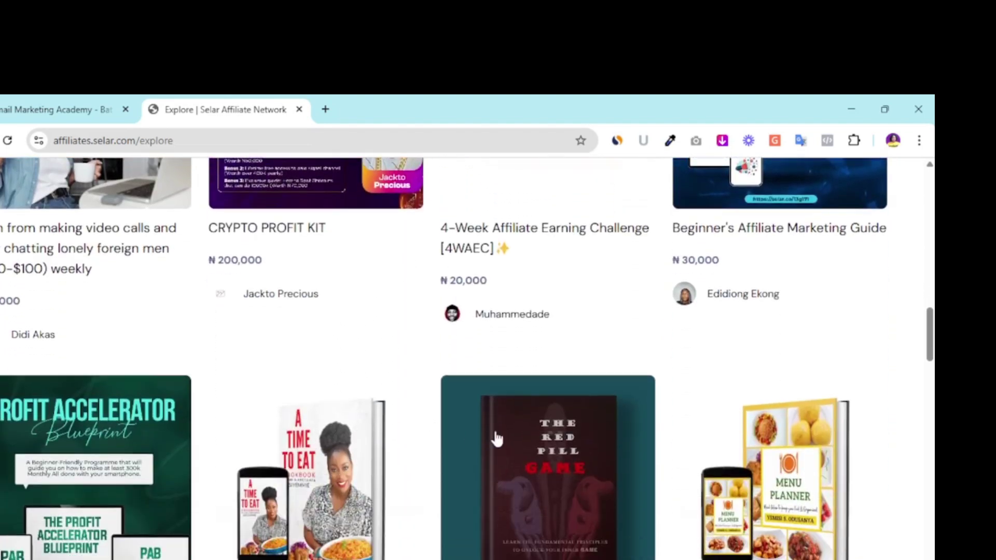
pyautogui.scroll(-3, 487, 438)
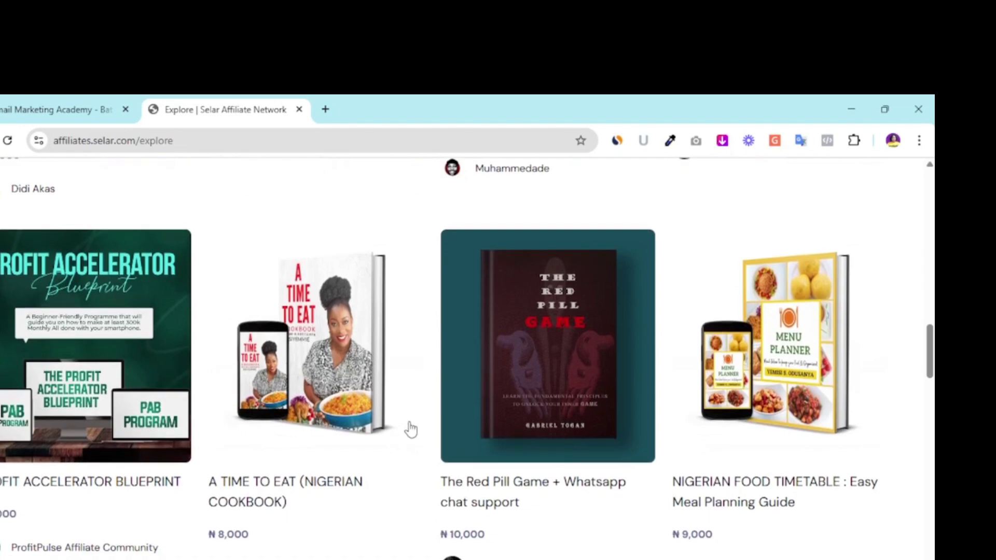
pyautogui.scroll(-5, 311, 461)
pyautogui.scroll(-5, 332, 466)
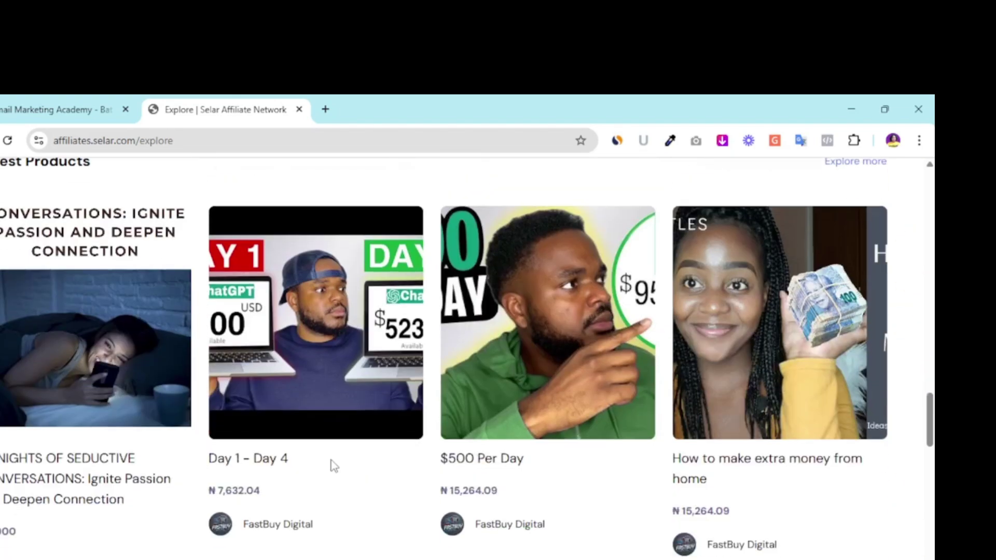
pyautogui.scroll(-7, 378, 466)
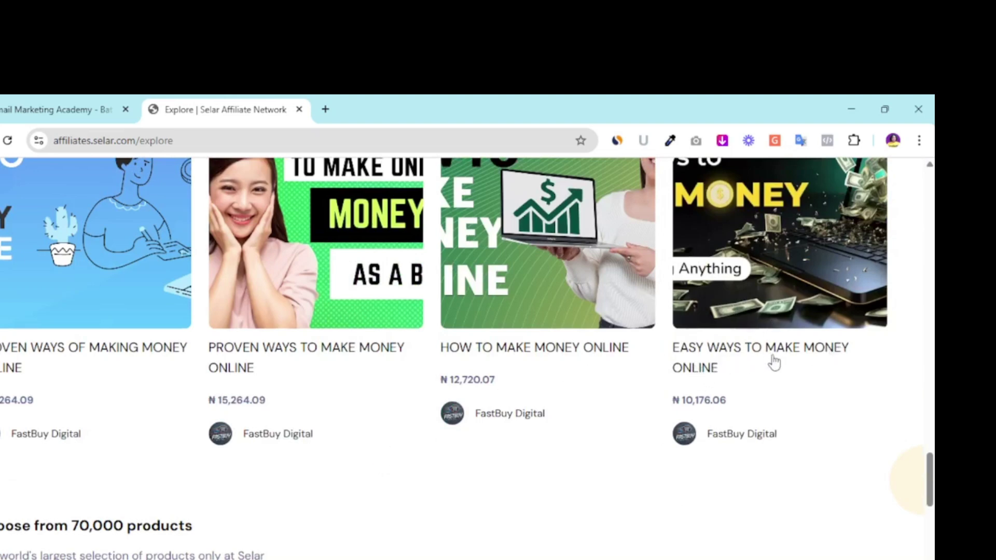
pyautogui.scroll(3, 783, 363)
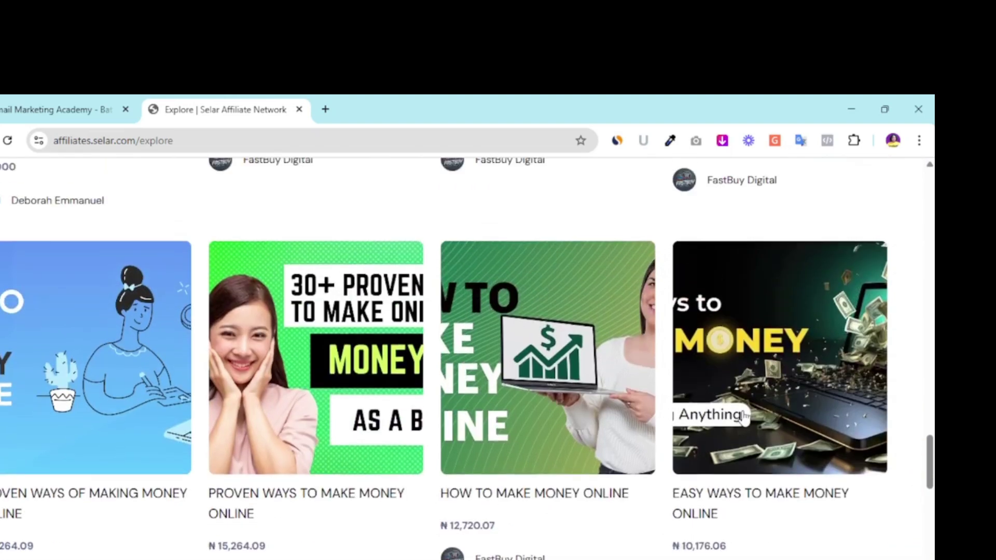
# Open the Easy Ways to Make Money Online product and view its details.
pyautogui.click(745, 415)
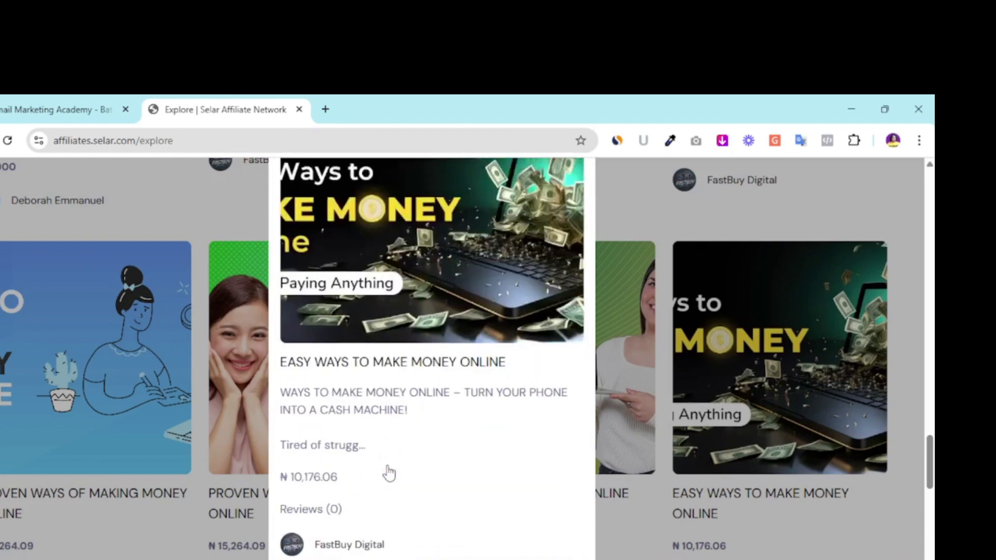
pyautogui.scroll(-3, 389, 473)
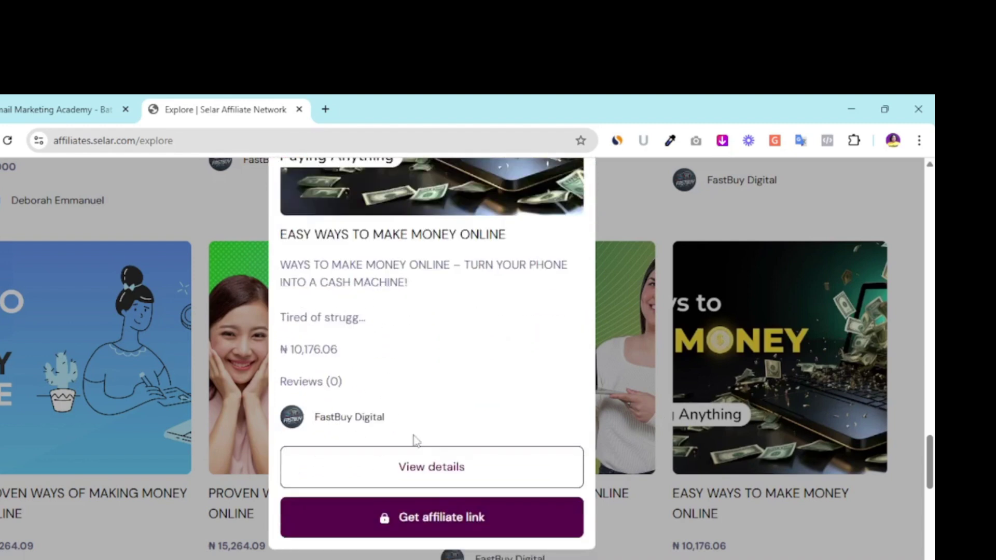
pyautogui.click(438, 473)
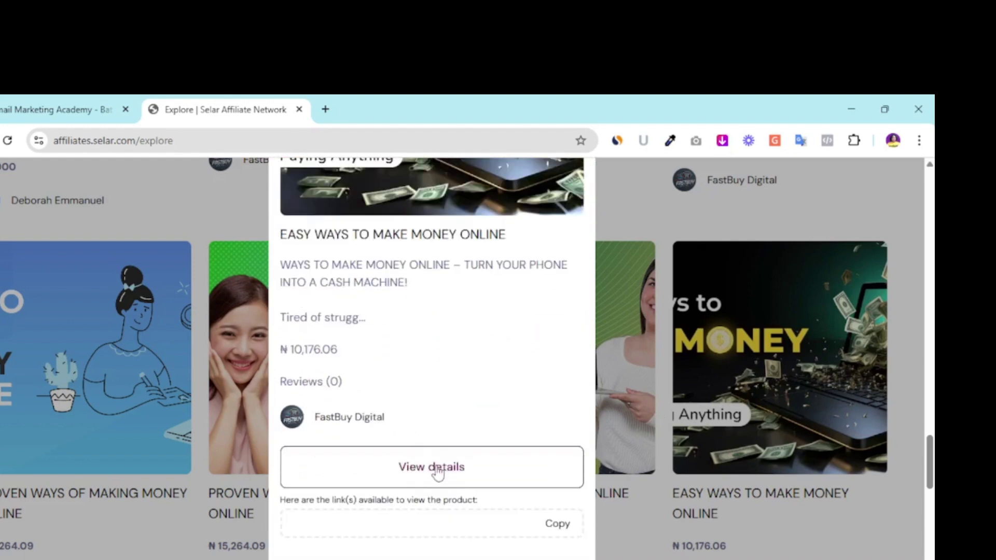
pyautogui.scroll(-1, 438, 473)
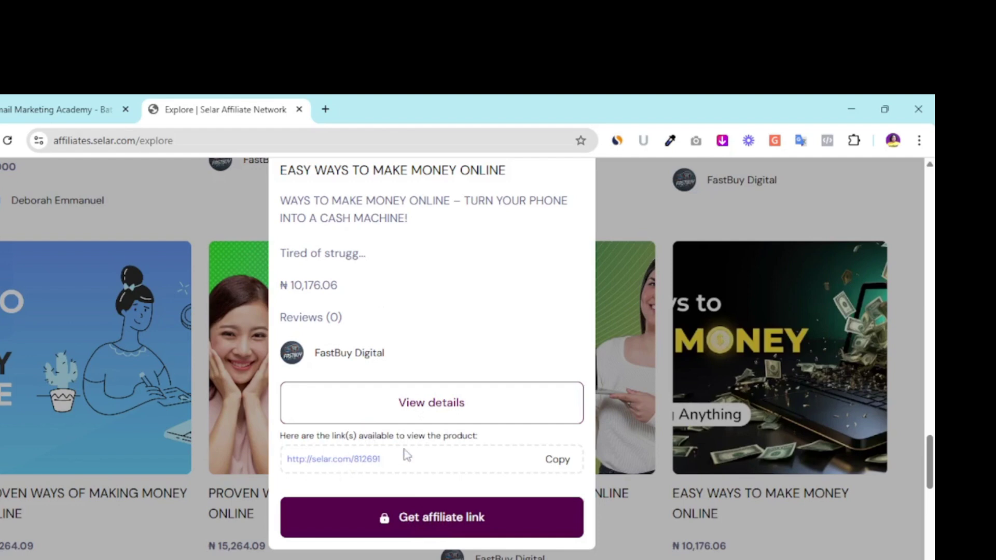
pyautogui.scroll(1, 430, 408)
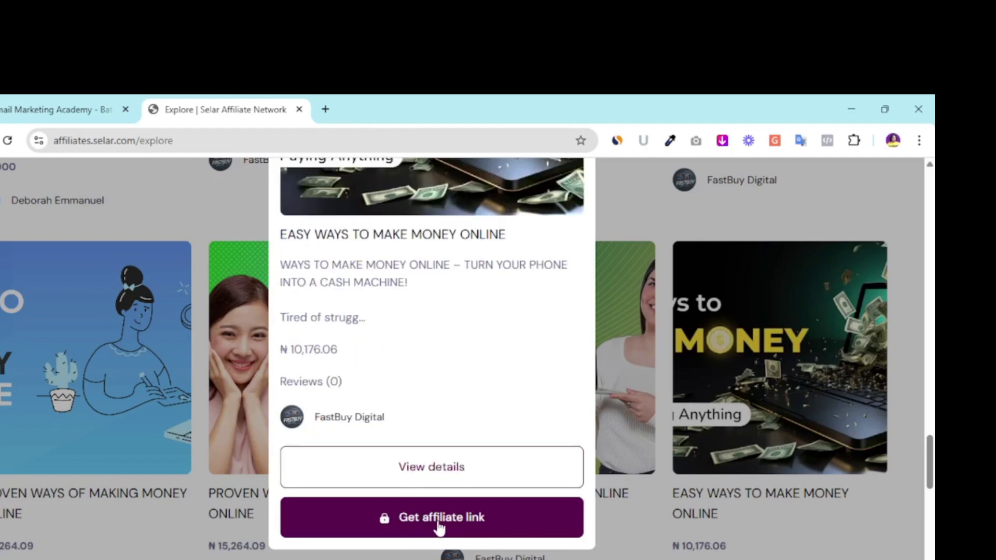
# Request the 70% commission affiliate link for the product and copy it.
pyautogui.click(422, 520)
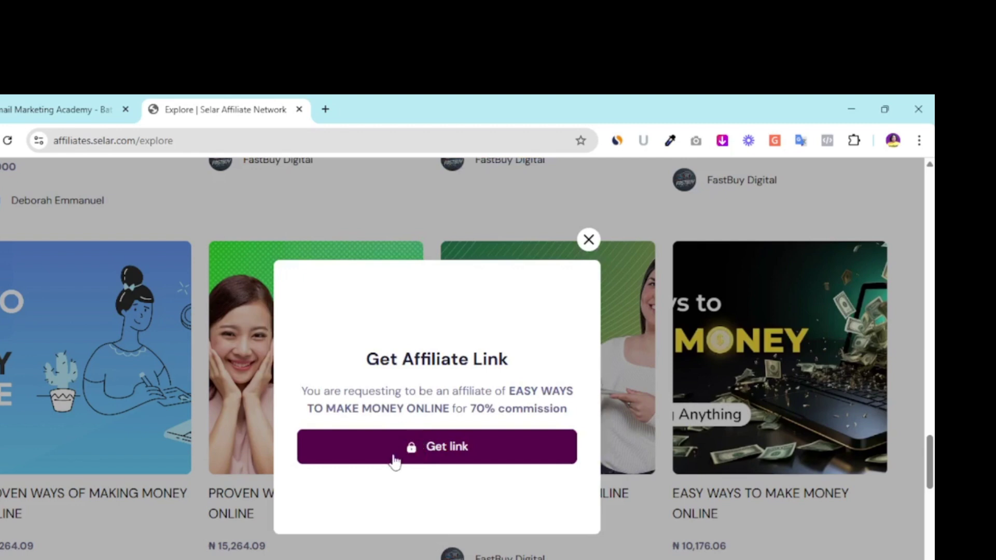
pyautogui.click(429, 456)
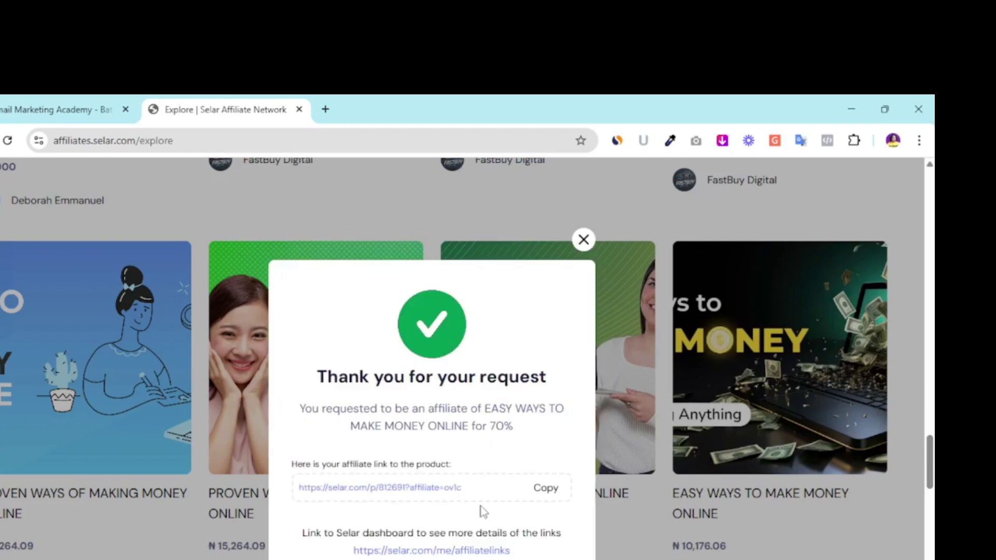
pyautogui.scroll(-1, 467, 511)
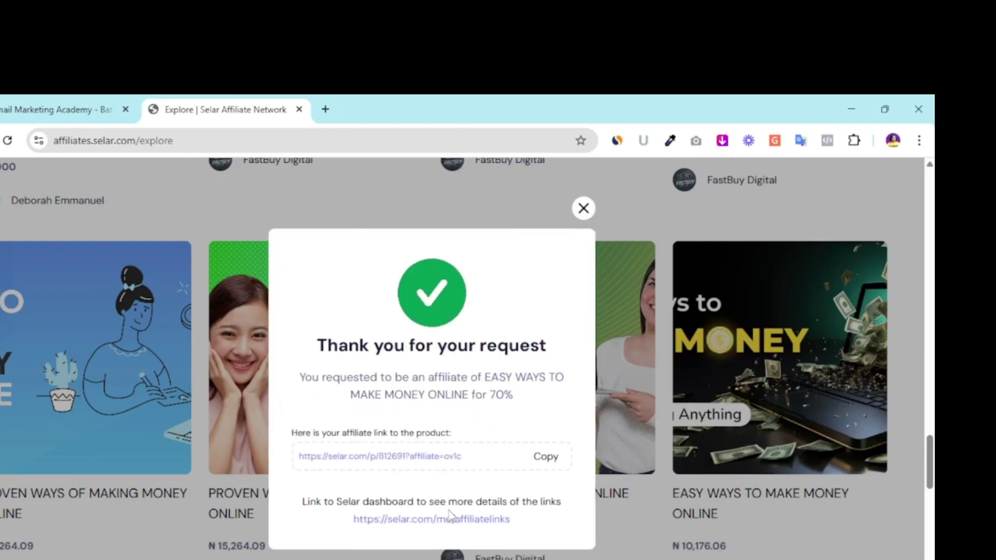
pyautogui.click(552, 459)
pyautogui.scroll(-3, 464, 521)
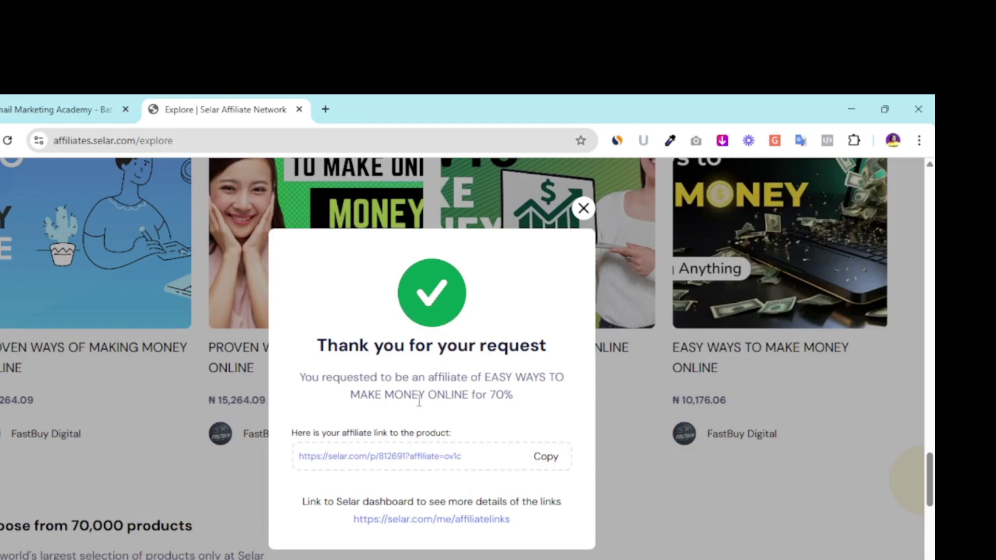
# Dismiss the Thank you confirmation, then reopen, scroll through and close the Easy Ways to Make Money preview.
pyautogui.click(583, 209)
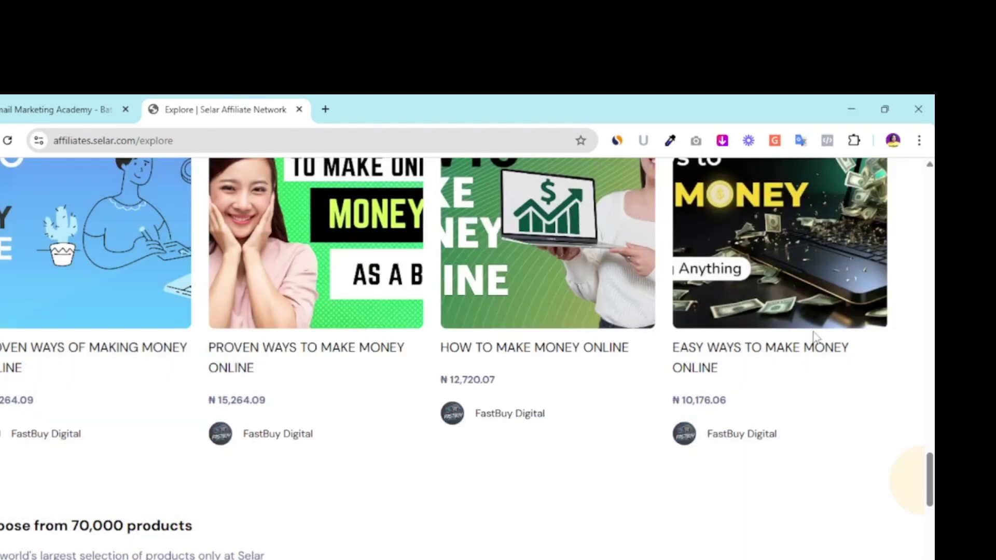
pyautogui.click(786, 319)
pyautogui.scroll(-2, 469, 544)
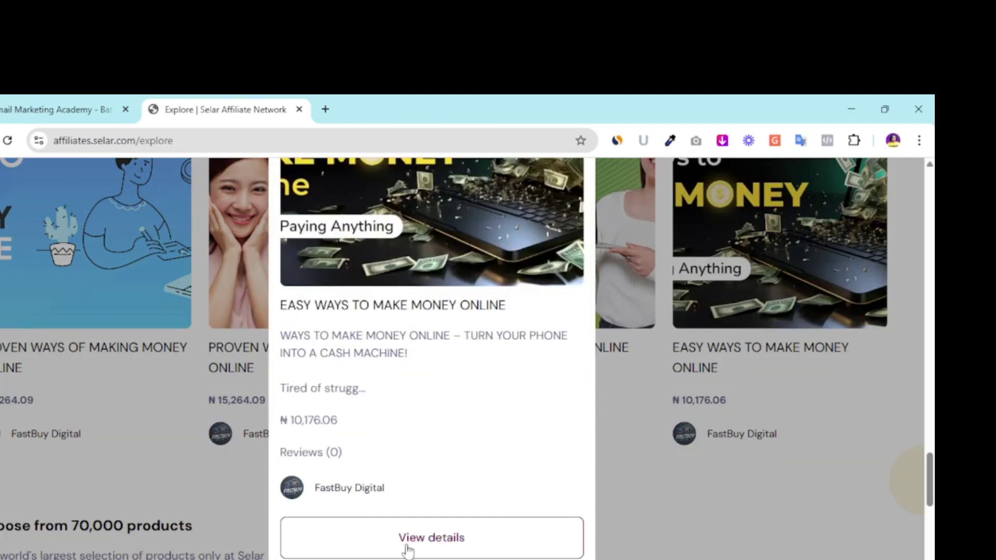
pyautogui.scroll(-3, 436, 538)
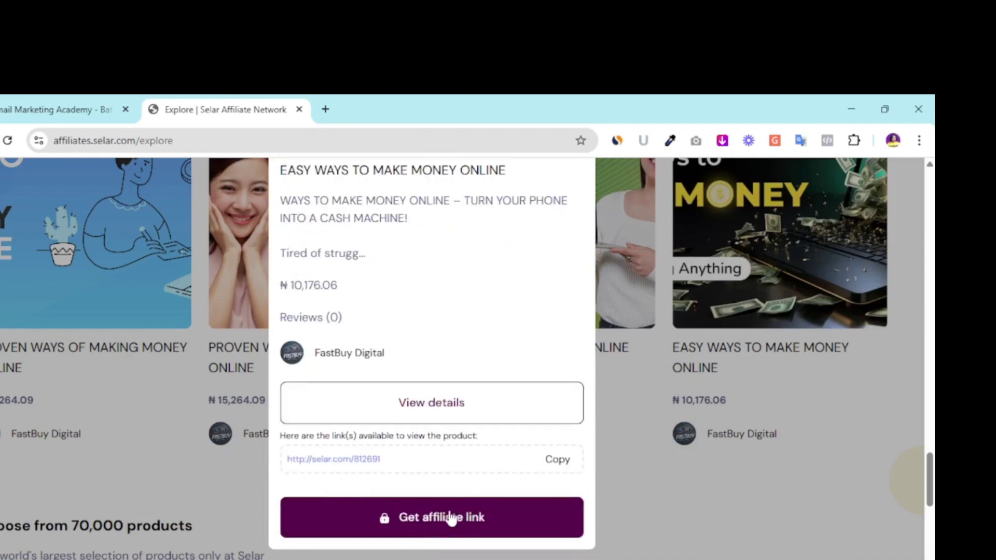
pyautogui.scroll(5, 419, 487)
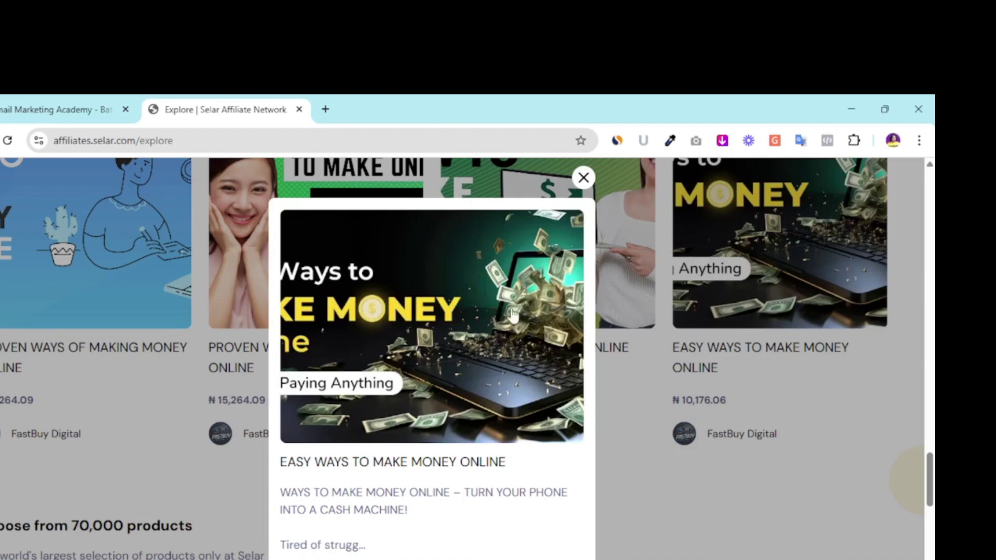
pyautogui.click(583, 178)
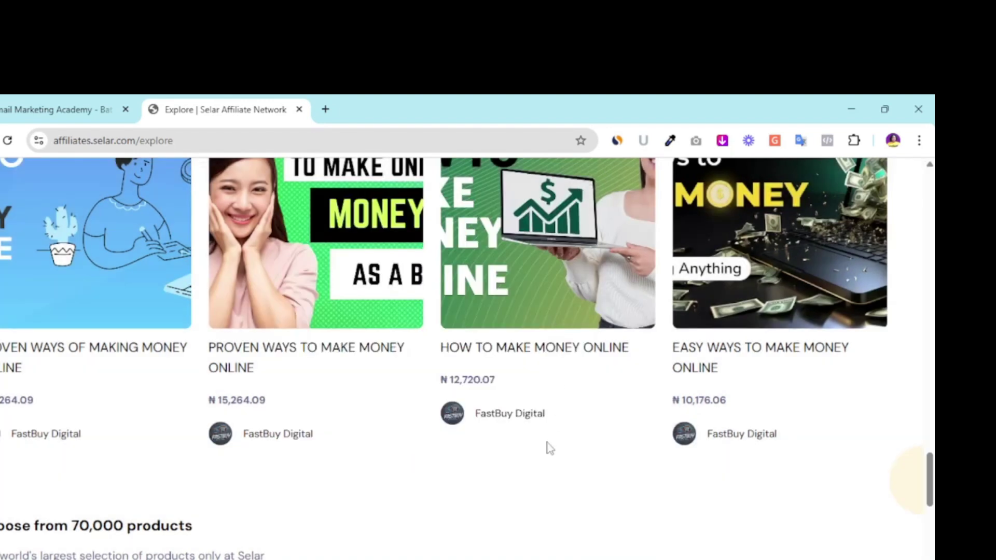
pyautogui.scroll(3, 515, 459)
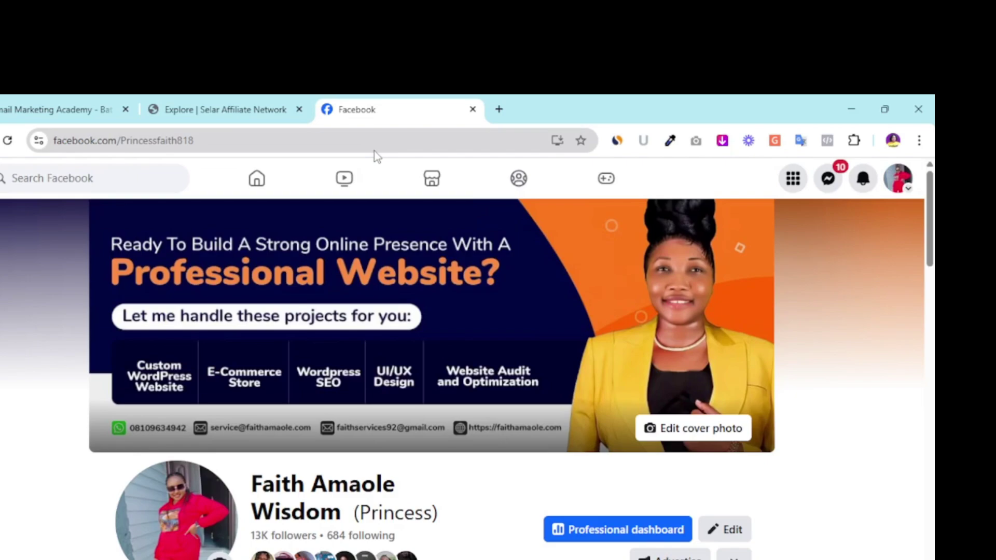
# Search Facebook for 'make money', bringing up the fraudulent-activity warning.
pyautogui.scroll(-4, 94, 178)
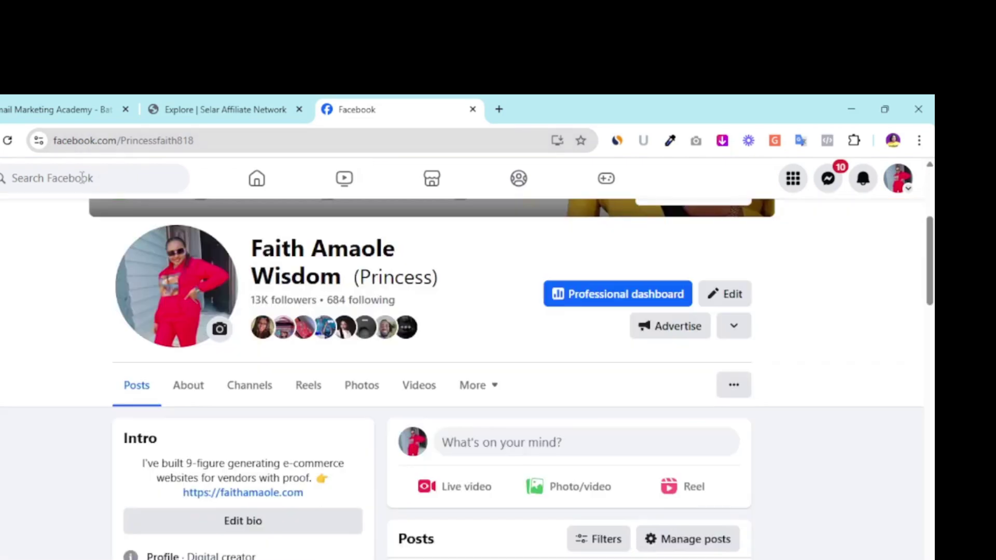
pyautogui.click(82, 177)
pyautogui.write('make')
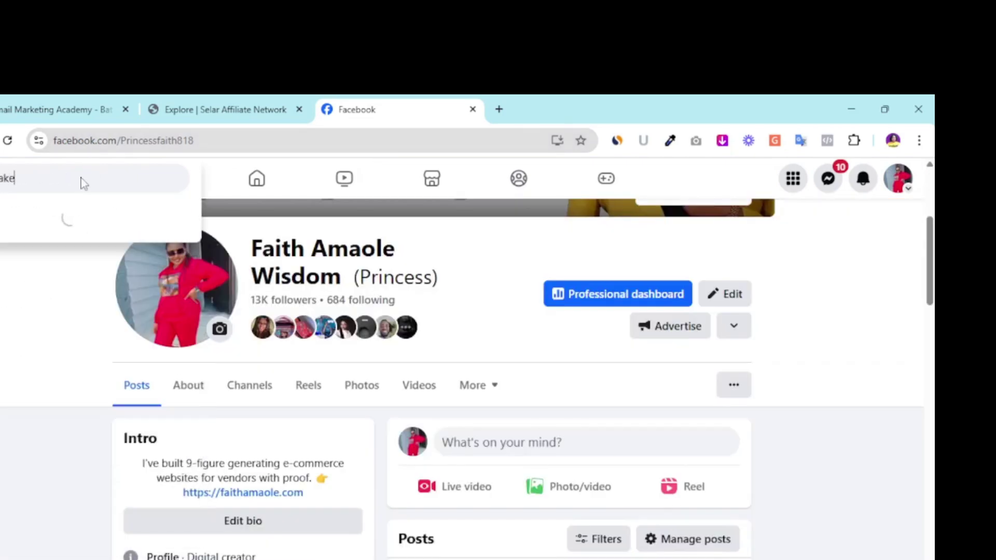
pyautogui.write(' money')
pyautogui.press('Return')
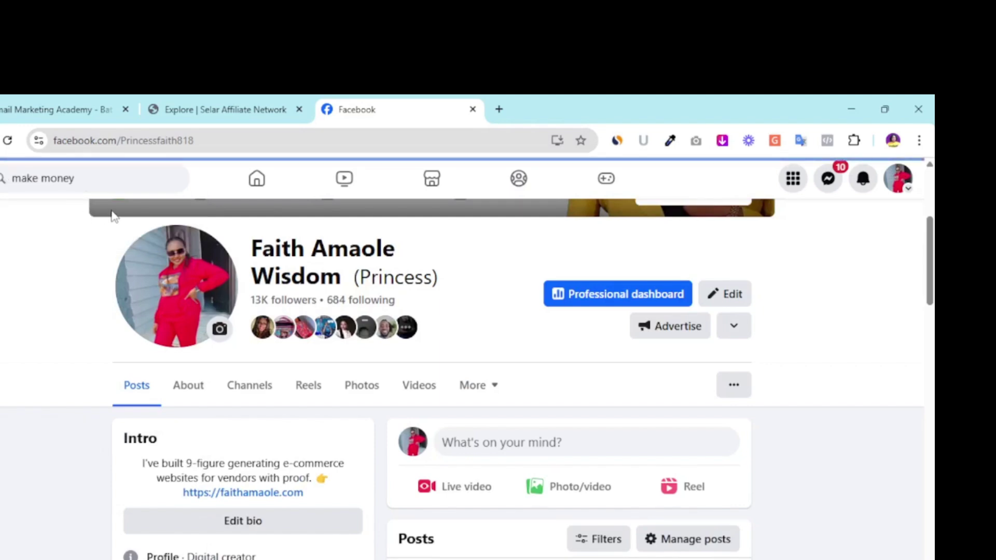
pyautogui.scroll(5, 322, 477)
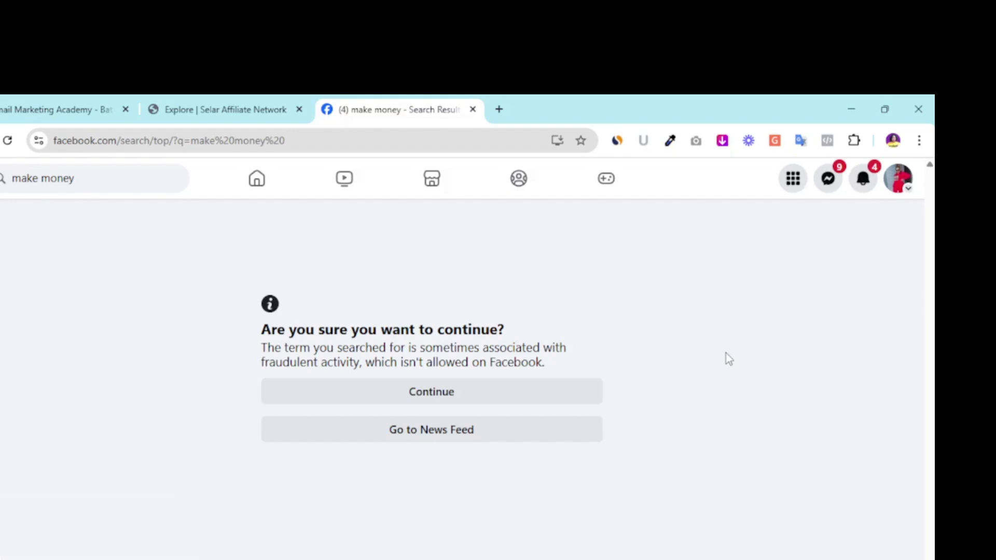
# Bring the Selar window forward and switch to the selar.com 'The best way to sell digital products' tab.
pyautogui.moveTo(605, 559)
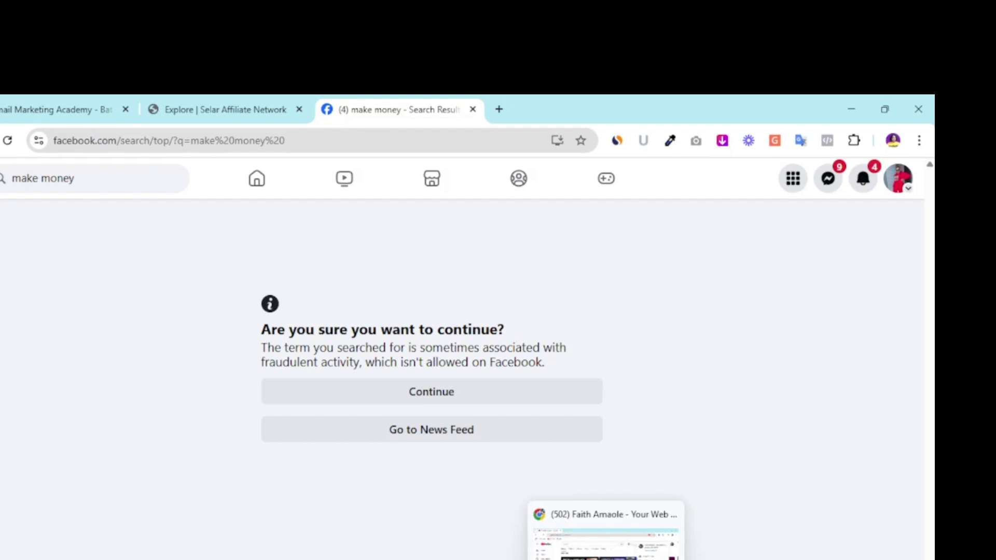
pyautogui.moveTo(573, 559)
pyautogui.click(573, 537)
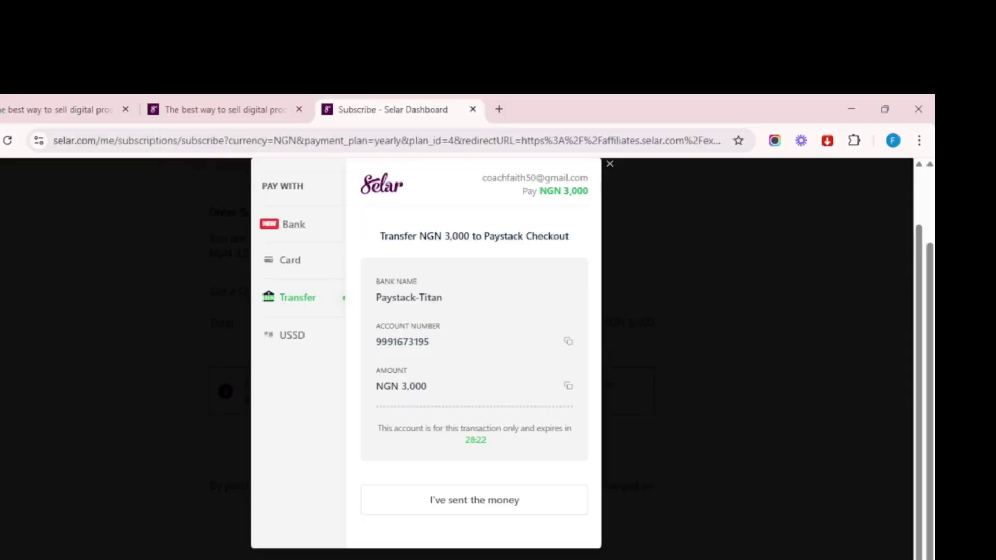
pyautogui.click(189, 110)
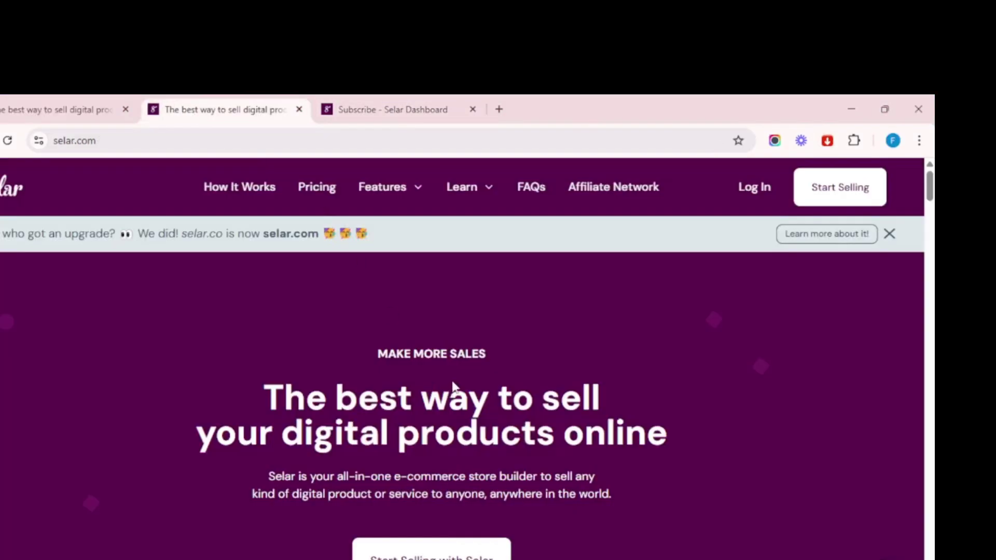